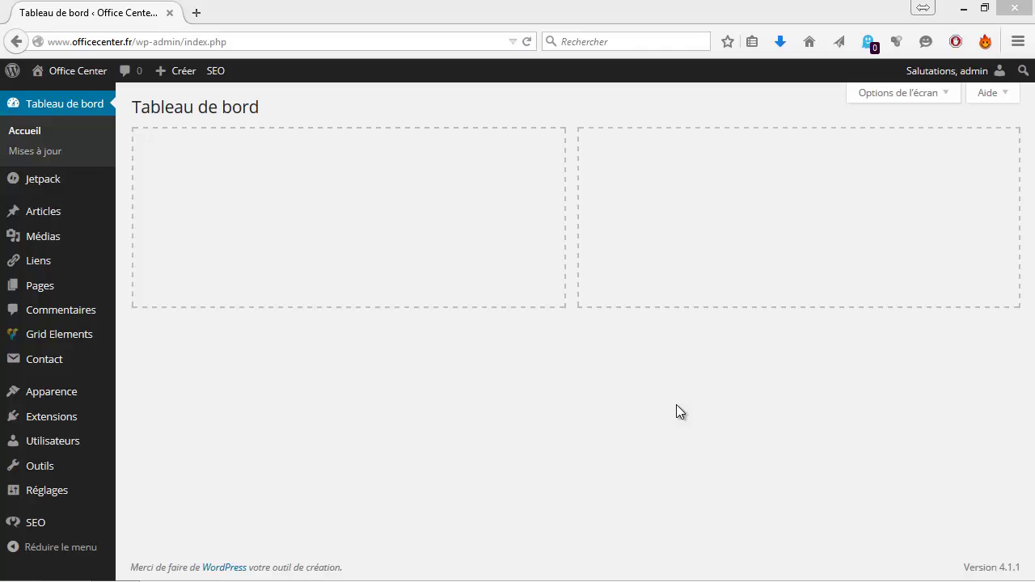
- Add a .noclic rule with cursor: default !important to the theme's custom CSS and save the stylesheet
mouse_move(30, 395)
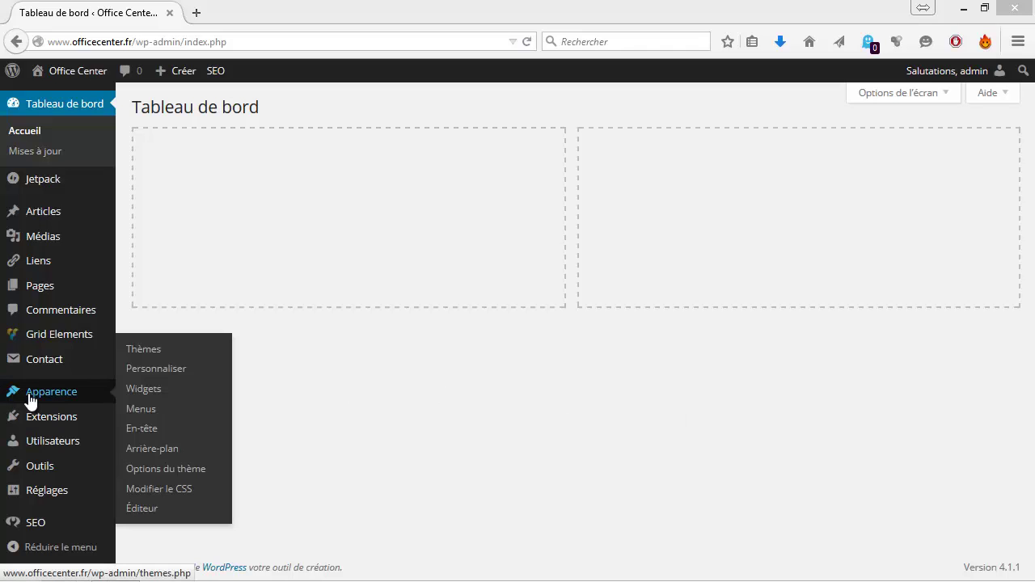
click(152, 492)
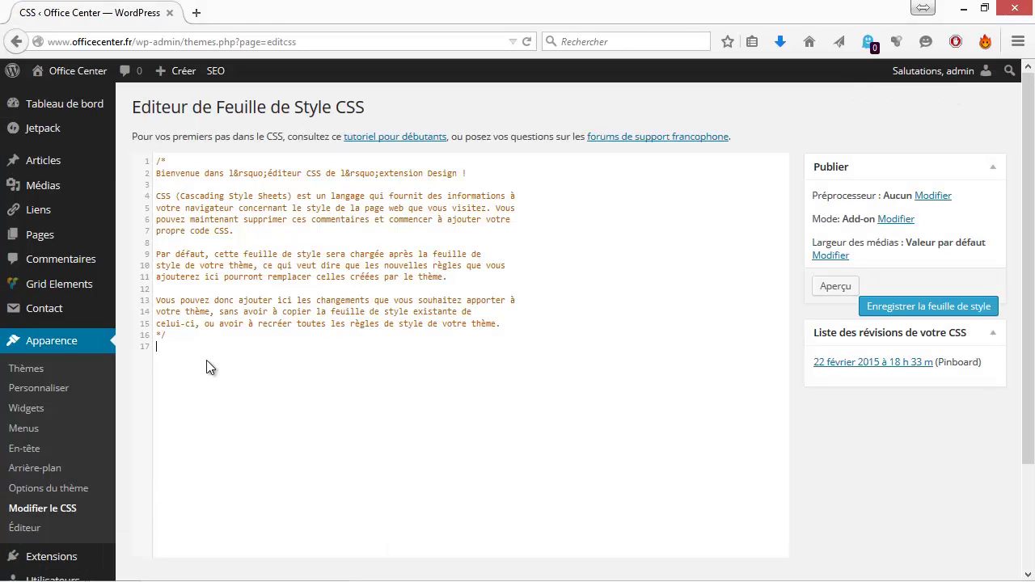
text(.noclic {   cursor: default !important; })
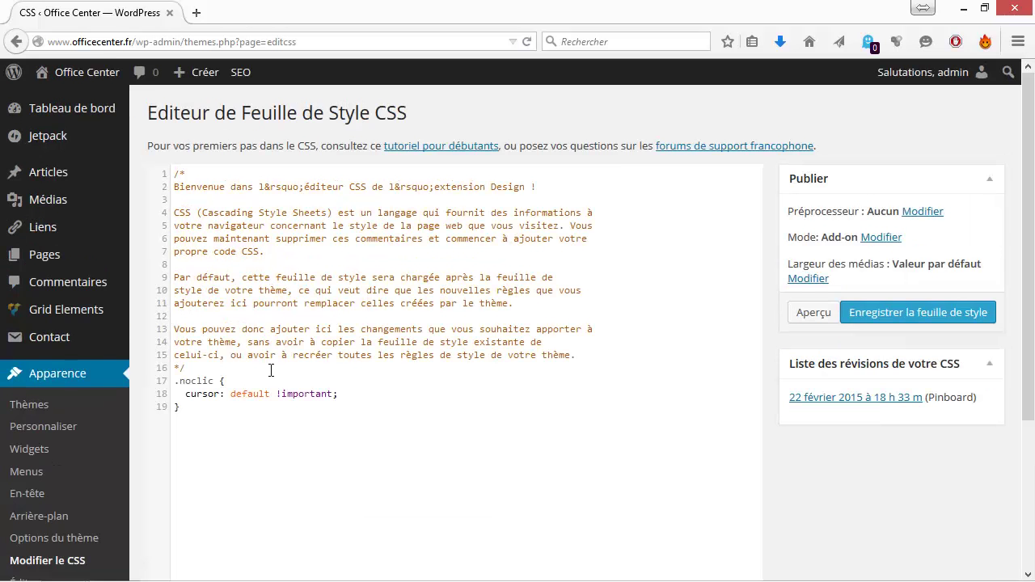
scroll(280, 374, up, 5)
scroll(274, 380, up, 6)
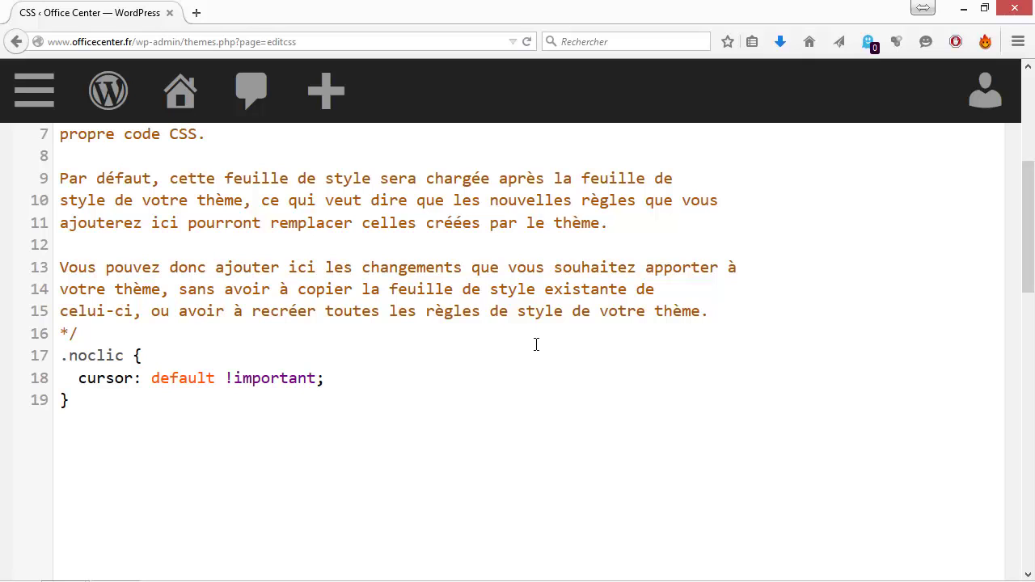
key(ctrl+0)
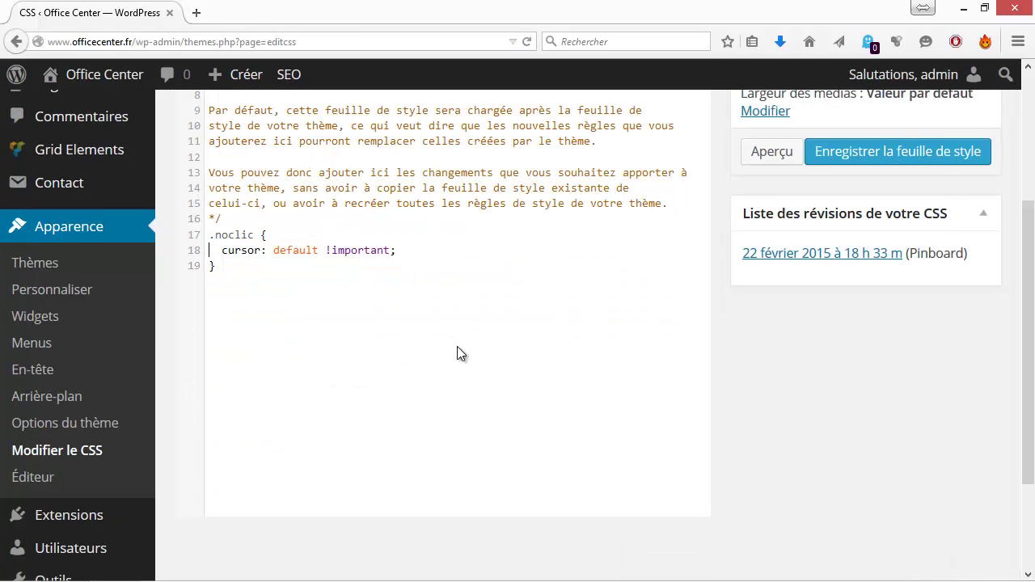
scroll(457, 353, up, 3)
click(875, 369)
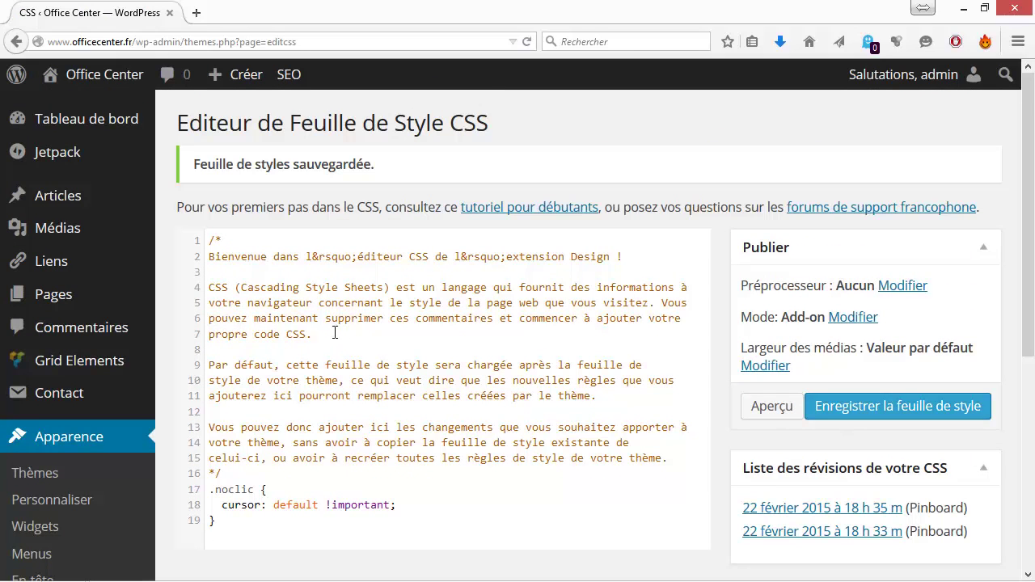
- Open the Menus editing page of the site's appearance settings
scroll(252, 452, down, 2)
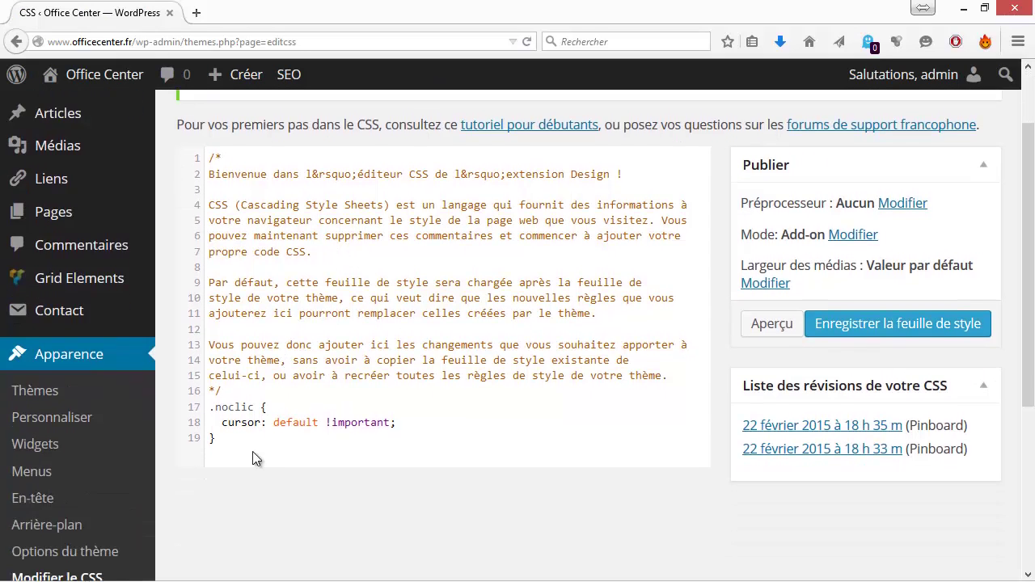
scroll(105, 418, down, 4)
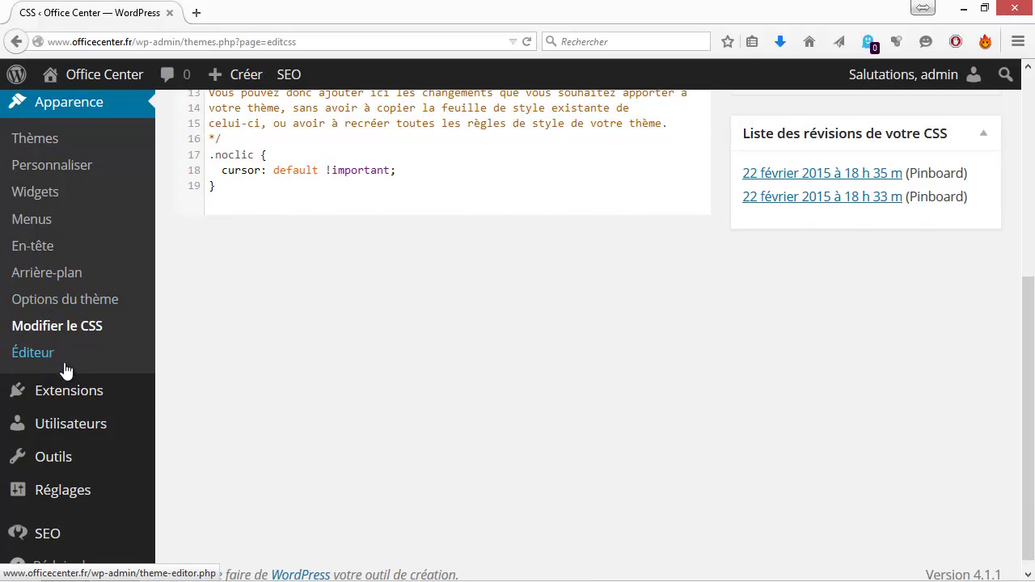
scroll(39, 344, up, 4)
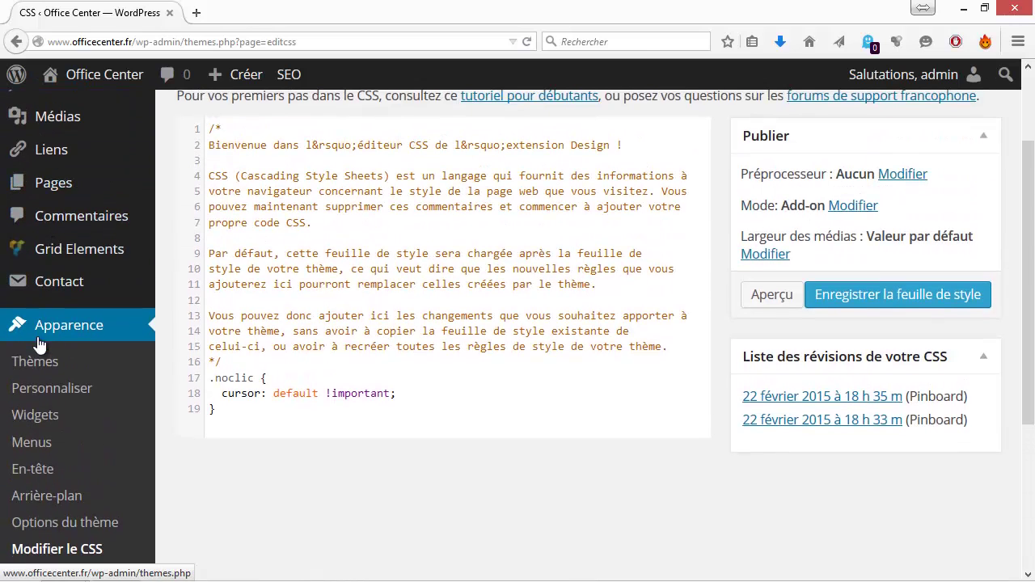
click(39, 446)
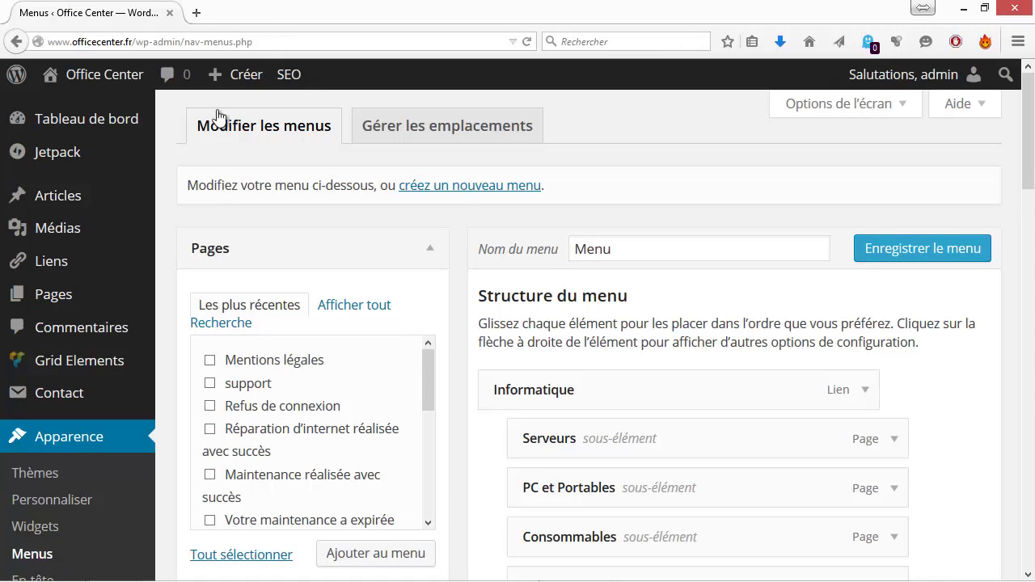
- Open officecenter.fr in a new browser tab and view the Informatique submenu
click(196, 13)
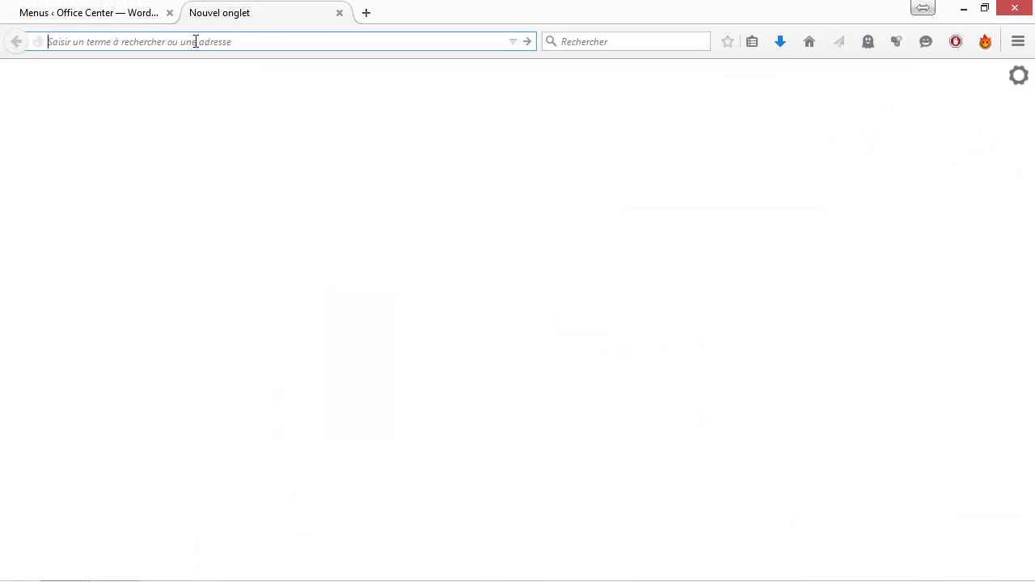
text(officecenter.fr)
key(Return)
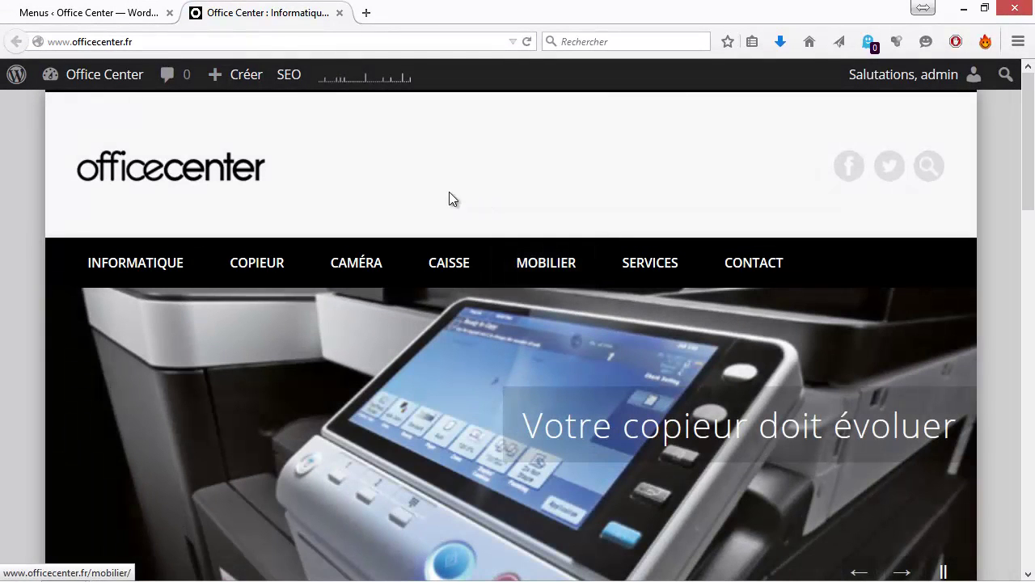
mouse_move(120, 274)
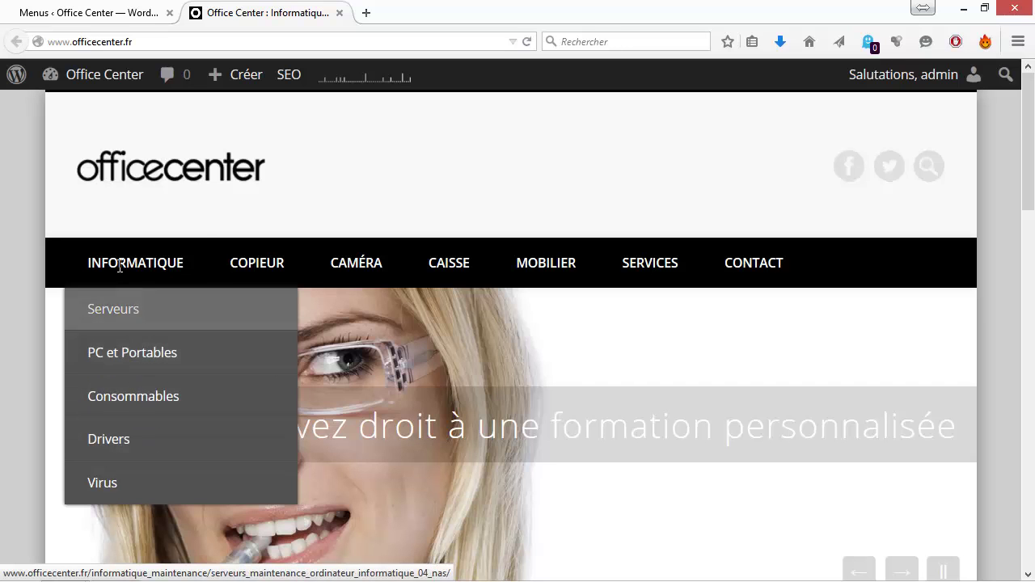
- In the menu editor, turn the Virus sub-item of Informatique into a top-level item and save the menu
click(133, 13)
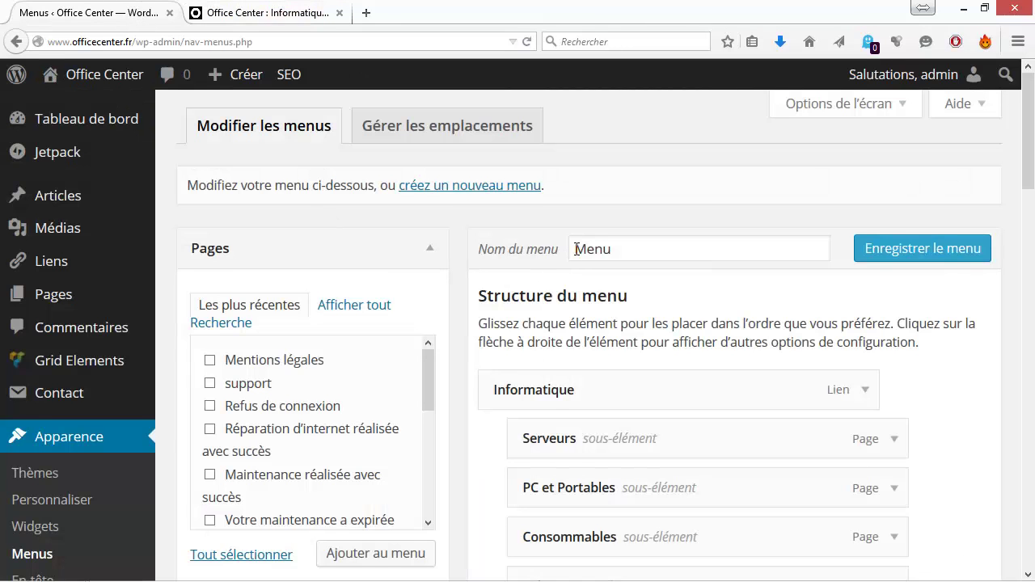
scroll(576, 249, down, 3)
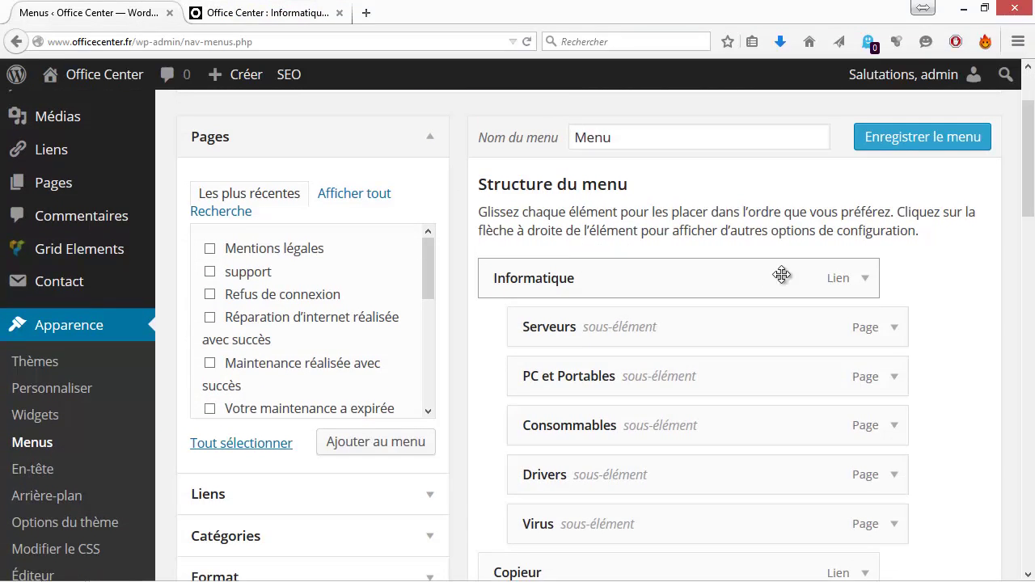
scroll(542, 287, down, 3)
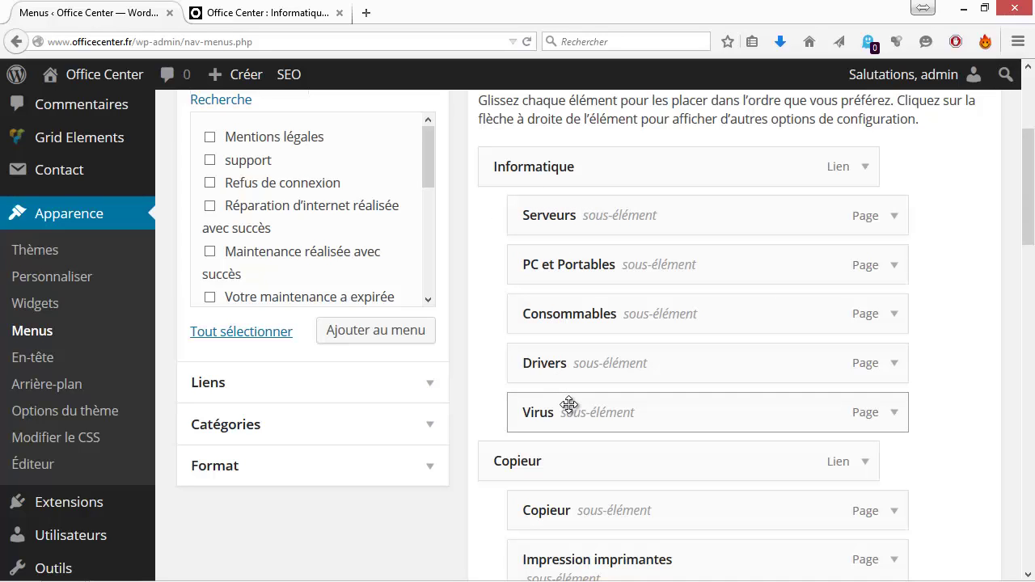
drag(566, 405, 490, 408)
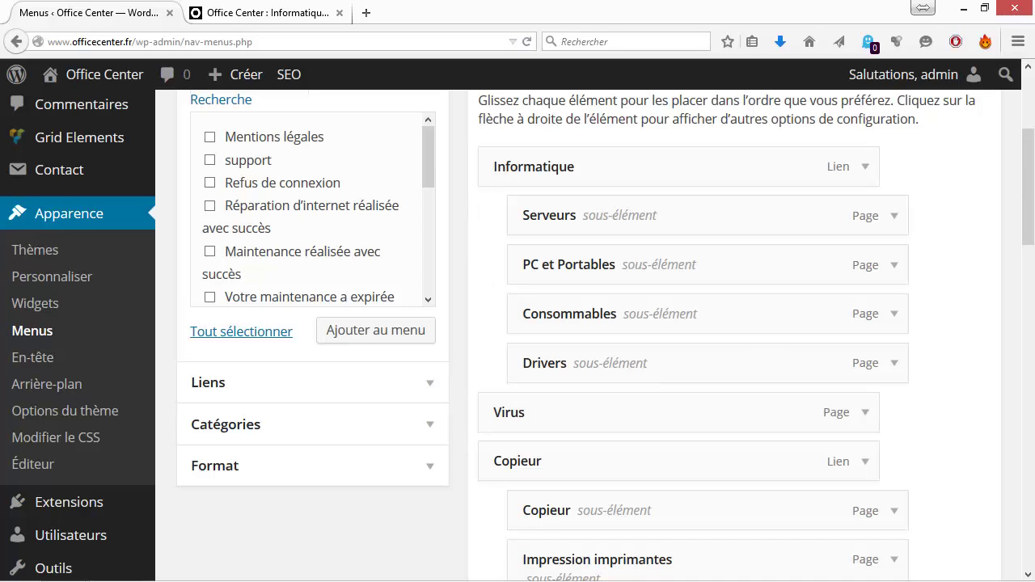
scroll(973, 267, up, 3)
click(958, 242)
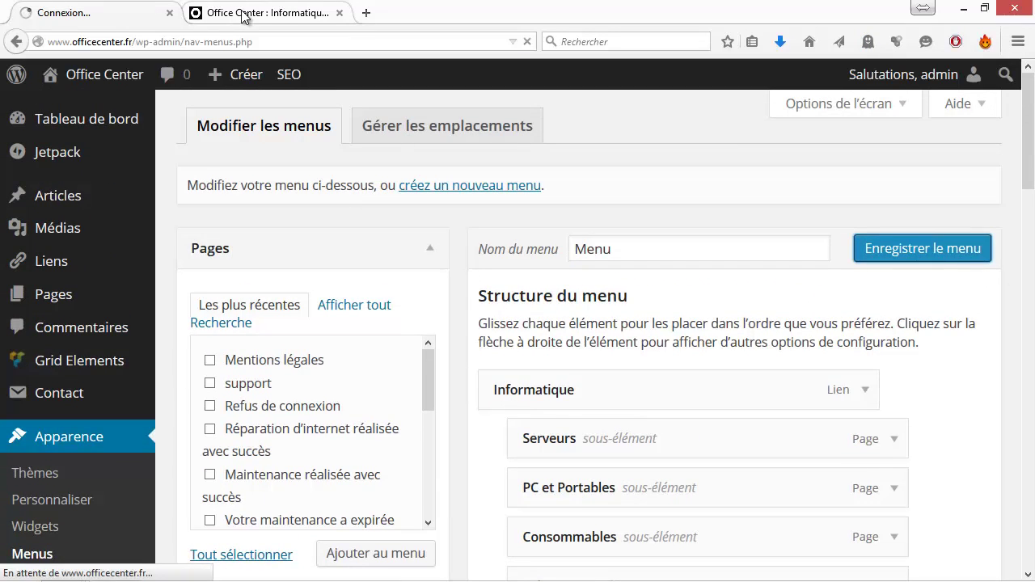
- Reload the public site and check the Informatique, Virus and Copieur entries in its navigation
click(242, 14)
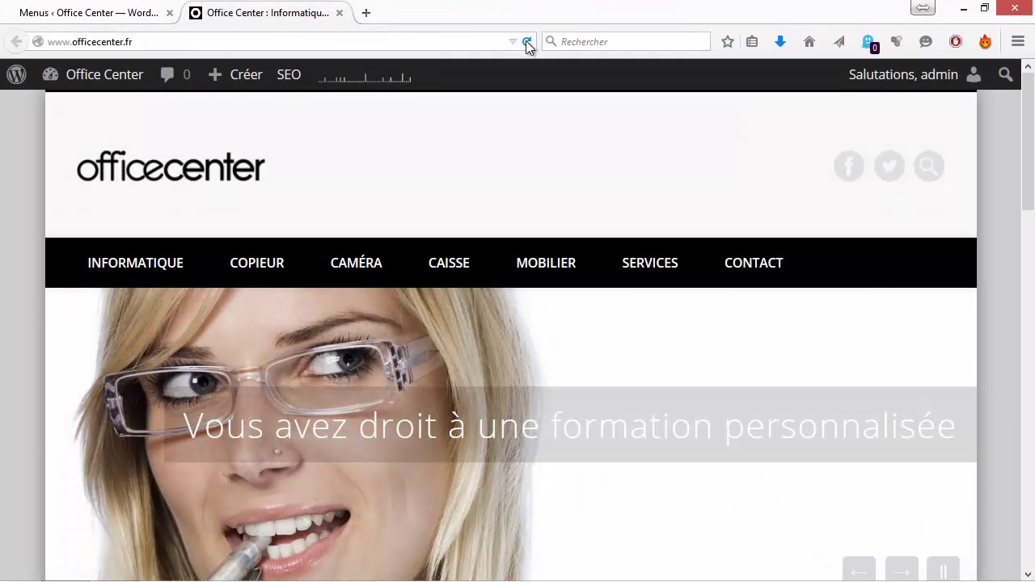
click(526, 42)
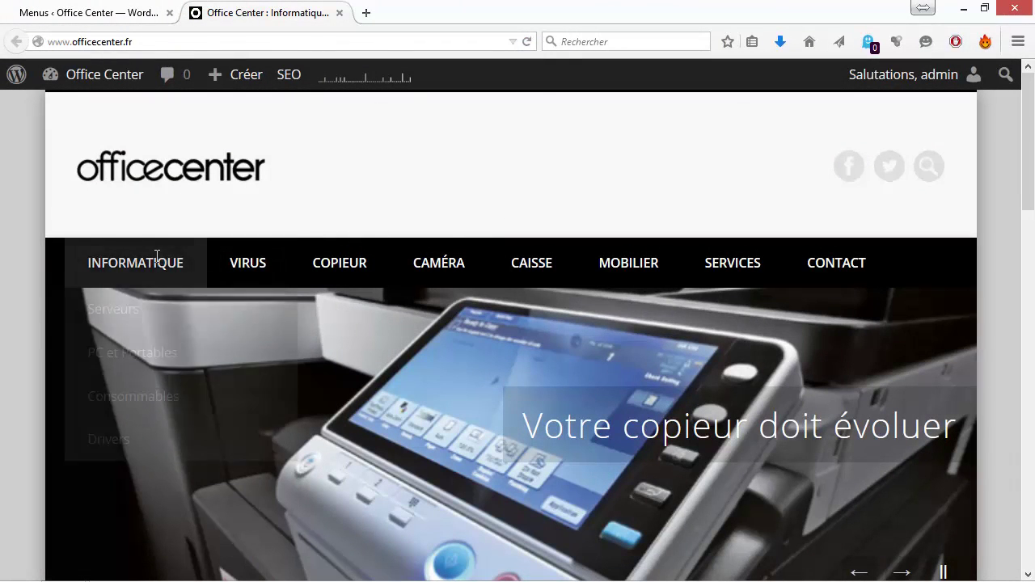
mouse_move(152, 260)
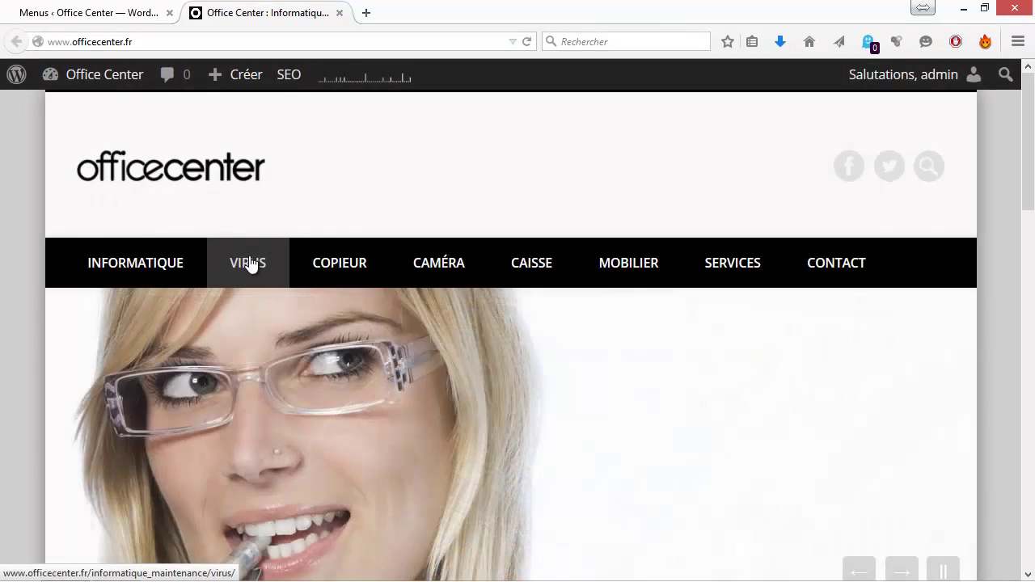
mouse_move(332, 271)
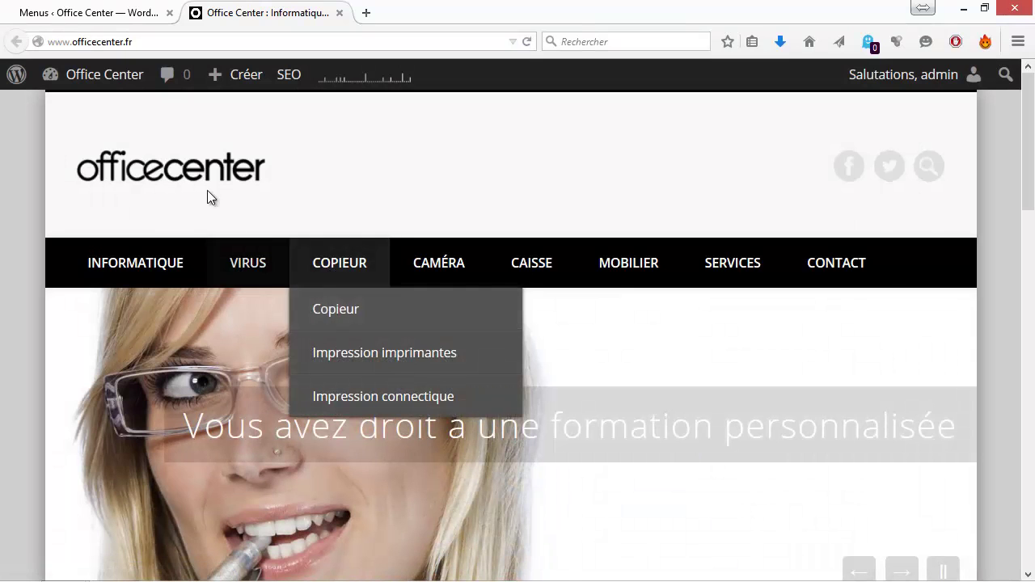
- Move Virus under Copieur as its first sub-item in the menu structure and save the menu
click(102, 9)
scroll(639, 324, down, 5)
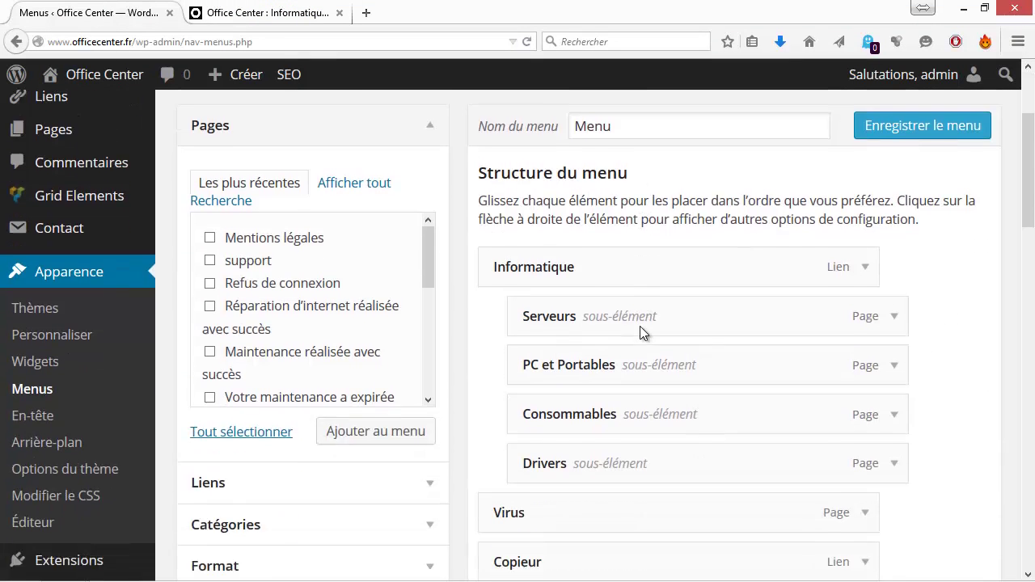
drag(541, 228, 579, 284)
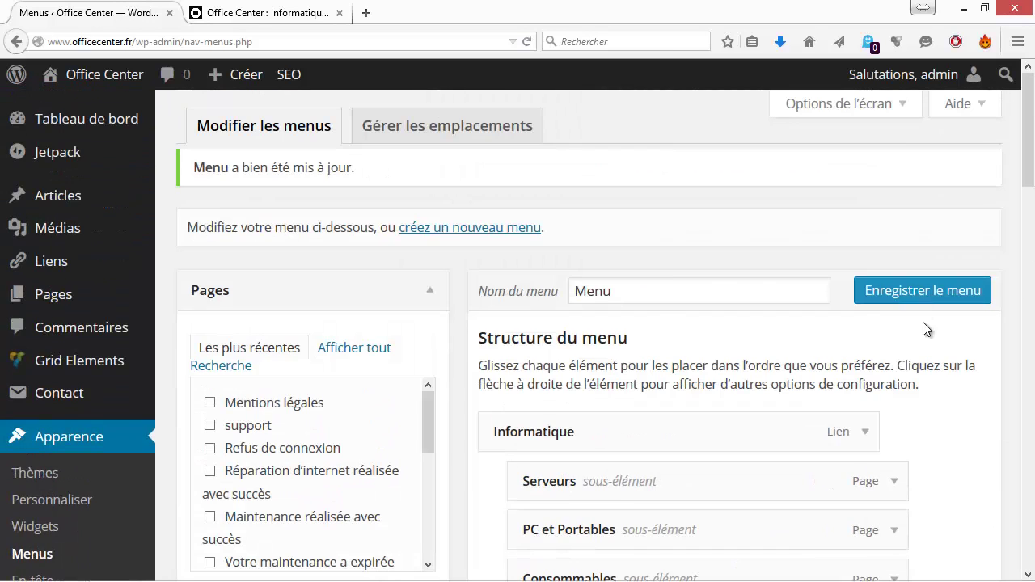
click(896, 291)
- Reload the public site and check the Copieur submenu
click(259, 14)
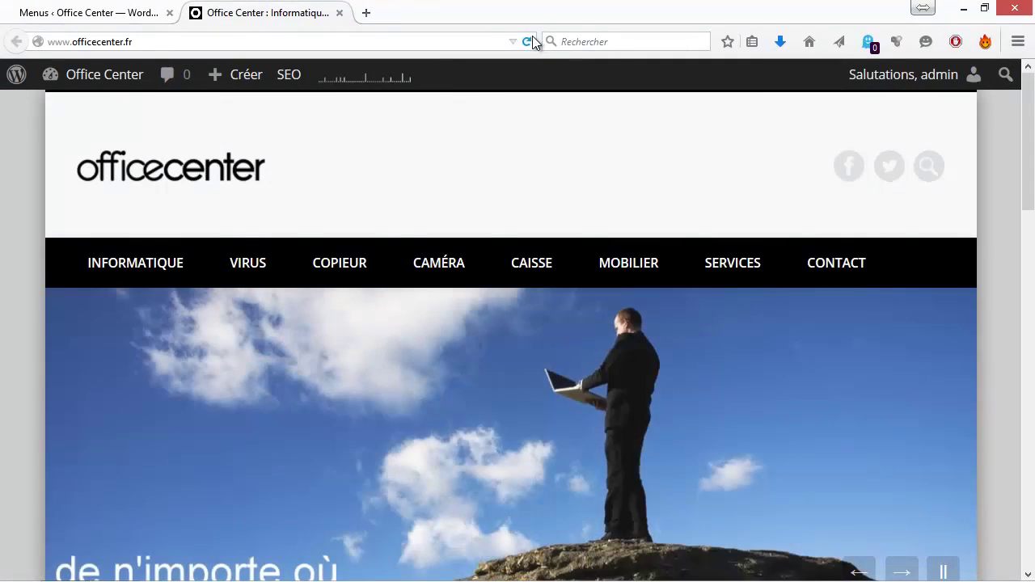
click(531, 40)
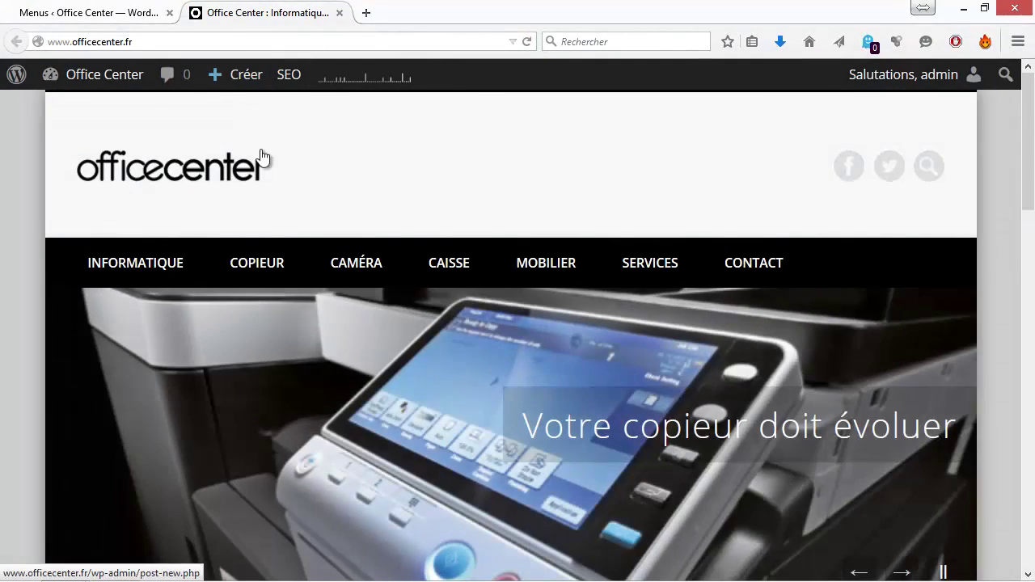
mouse_move(257, 263)
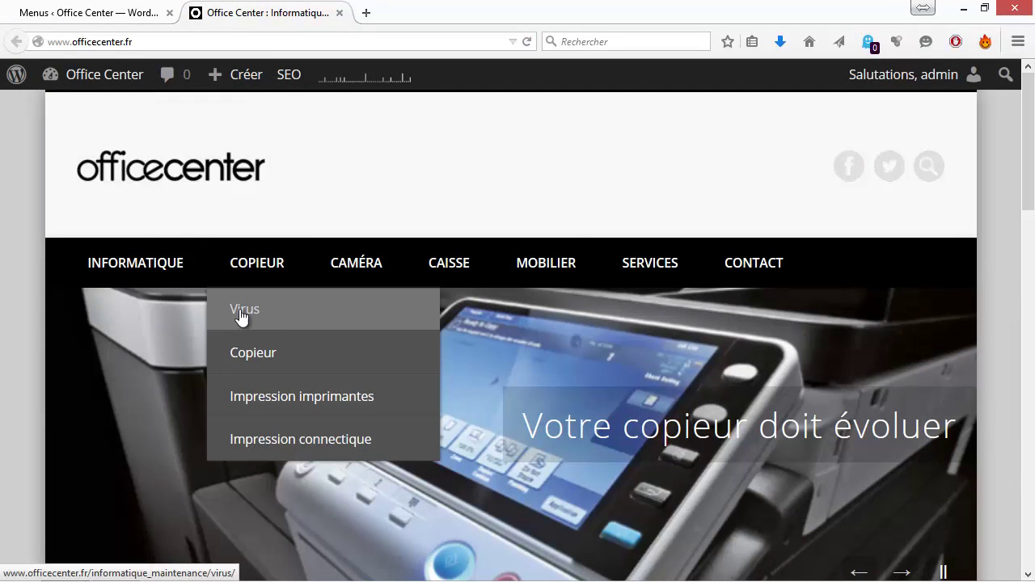
- Move Virus back under Informatique as a sub-item below Drivers in the menu structure
click(148, 12)
scroll(728, 420, down, 4)
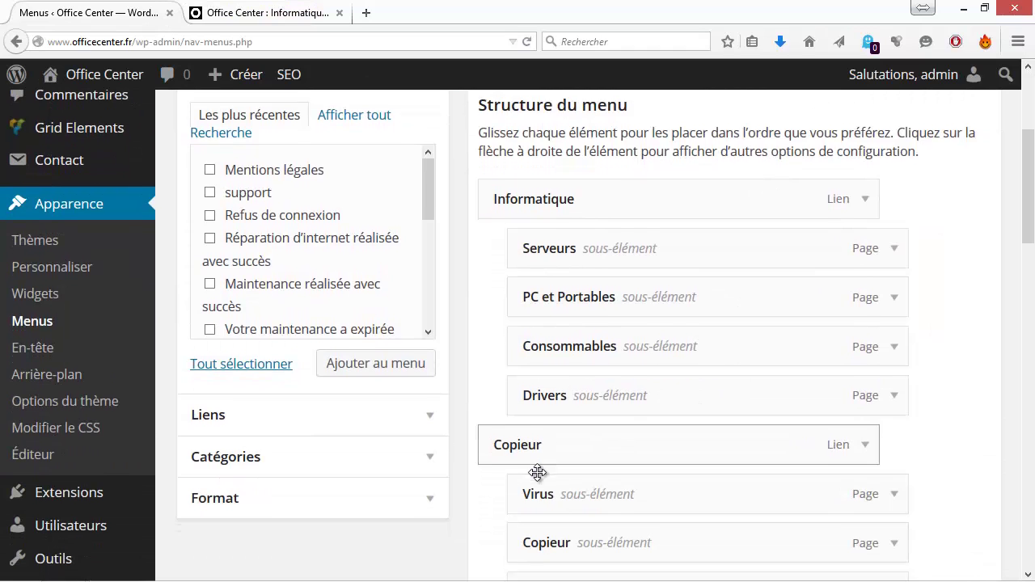
scroll(538, 453, down, 3)
drag(538, 394, 557, 330)
scroll(496, 249, up, 2)
scroll(497, 248, up, 1)
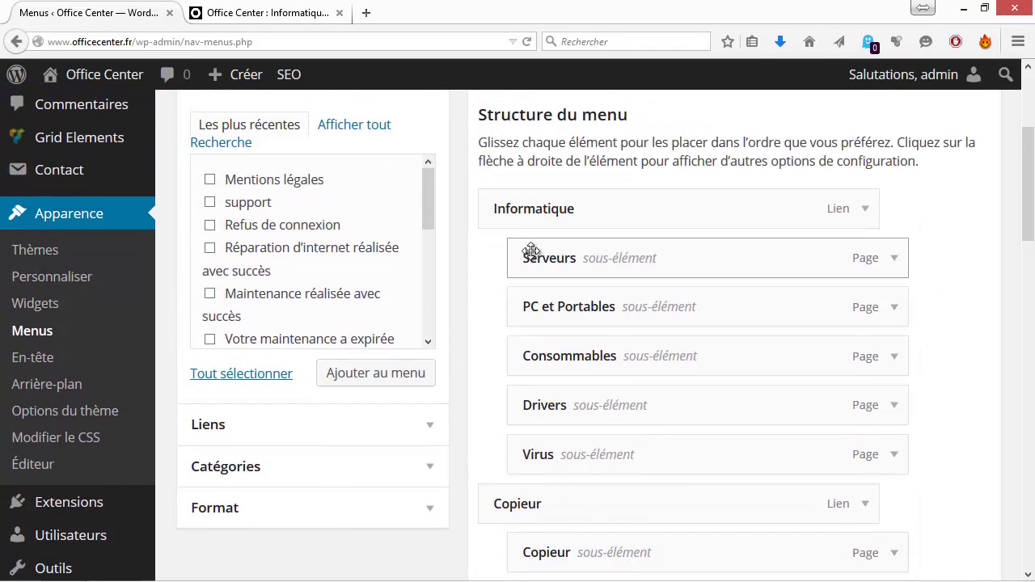
scroll(598, 356, down, 1)
scroll(602, 387, down, 2)
scroll(601, 386, up, 2)
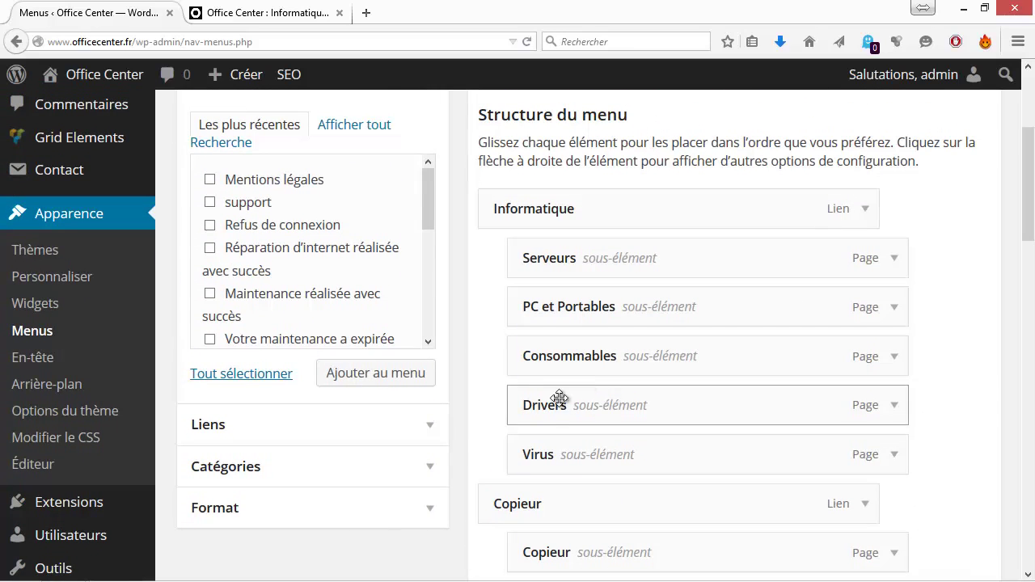
- Move Copieur with its sub-items above Informatique in the menu structure and save the menu
drag(559, 491, 497, 206)
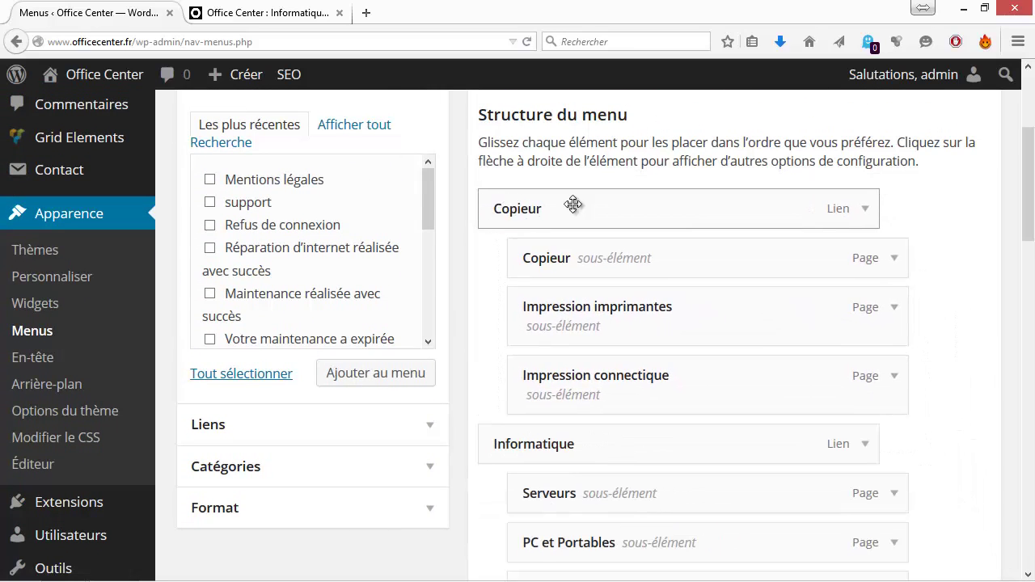
scroll(963, 188, up, 1)
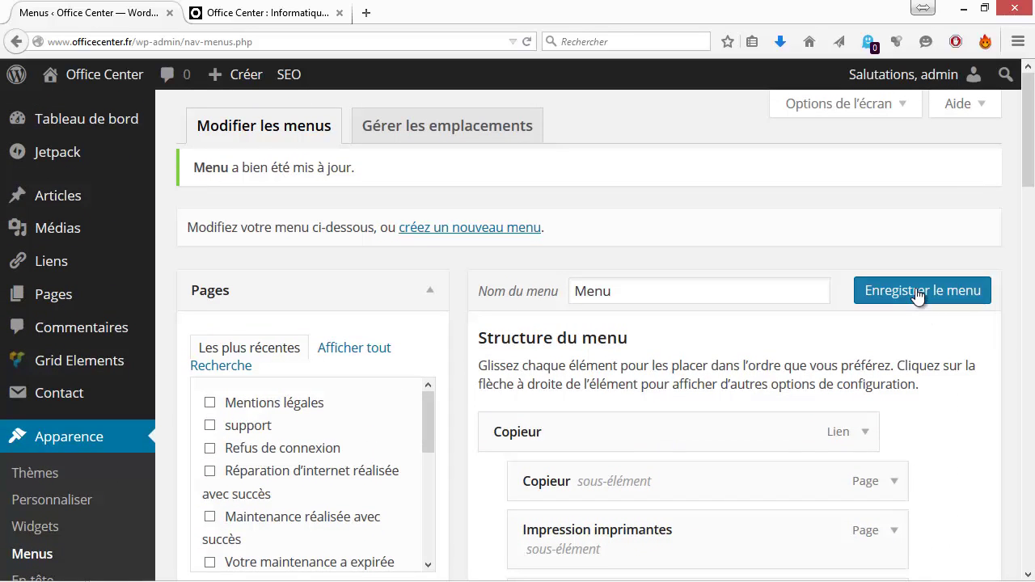
click(919, 293)
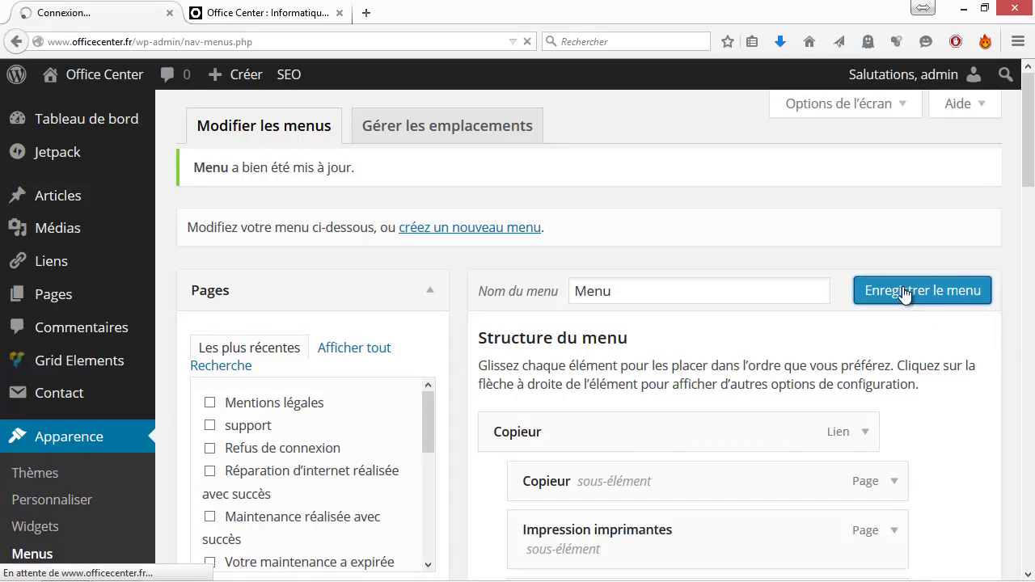
- Reload the public site and check the order of the Copieur and Informatique menus
click(257, 12)
mouse_move(129, 275)
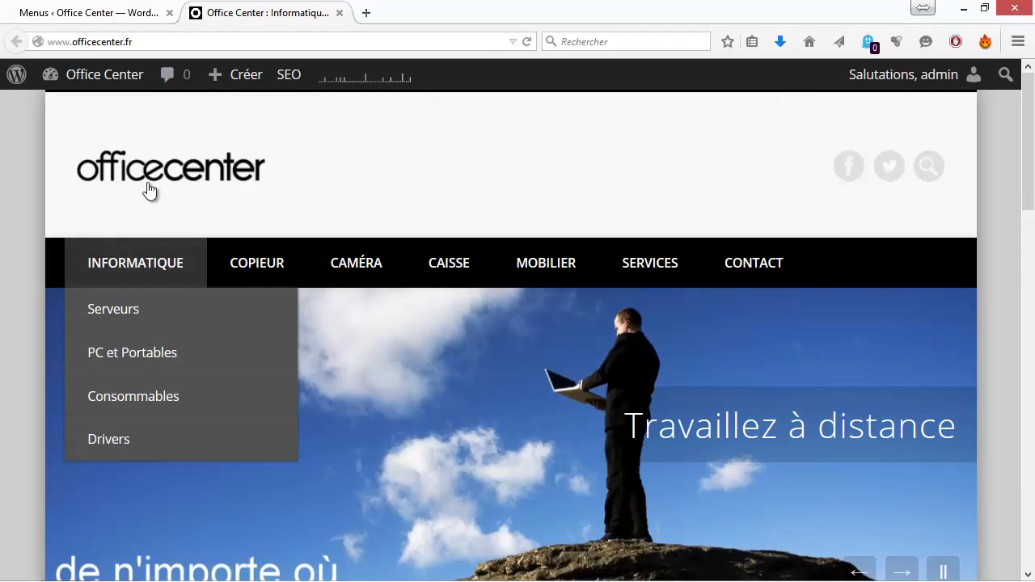
click(527, 43)
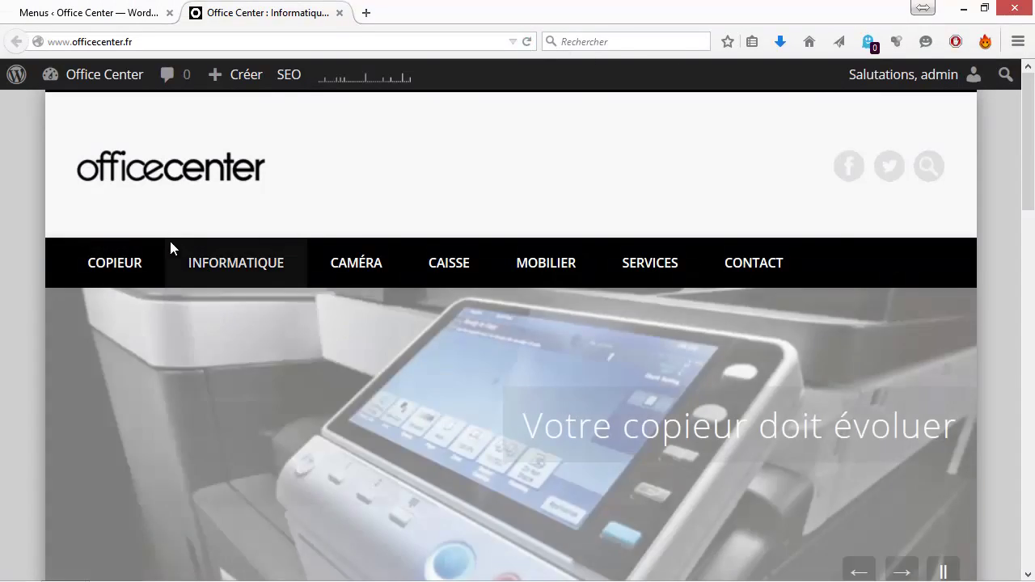
- Return to the WordPress menu editor and move Informatique with its sub-items above Copieur in the menu structure
mouse_move(105, 265)
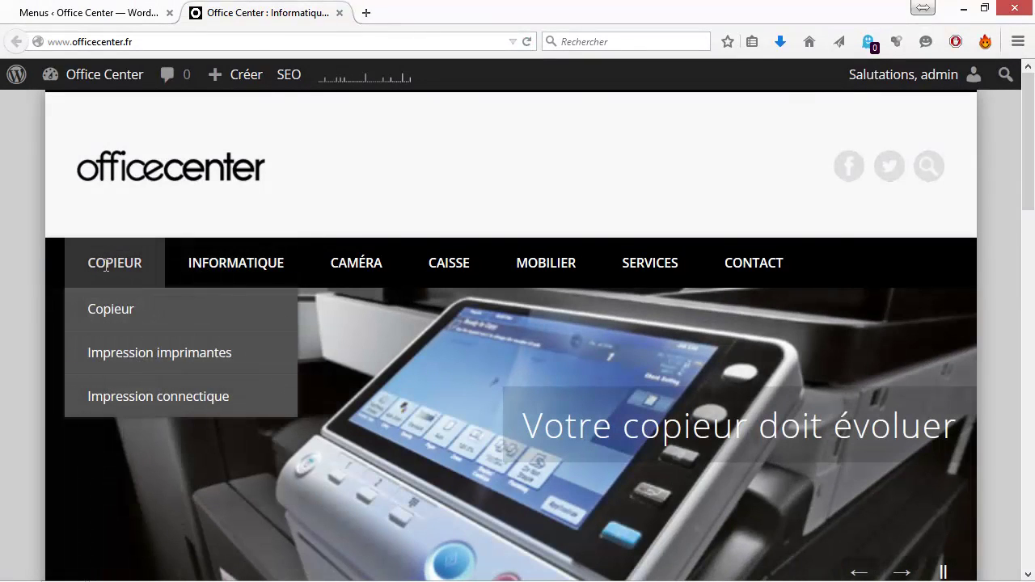
click(111, 11)
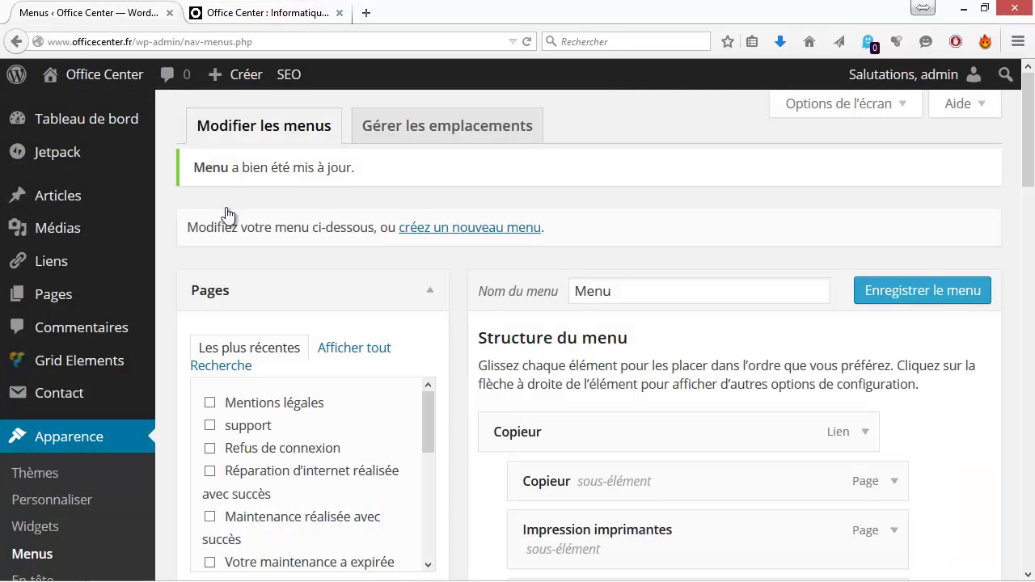
scroll(506, 414, down, 5)
scroll(507, 412, up, 3)
drag(508, 437, 531, 208)
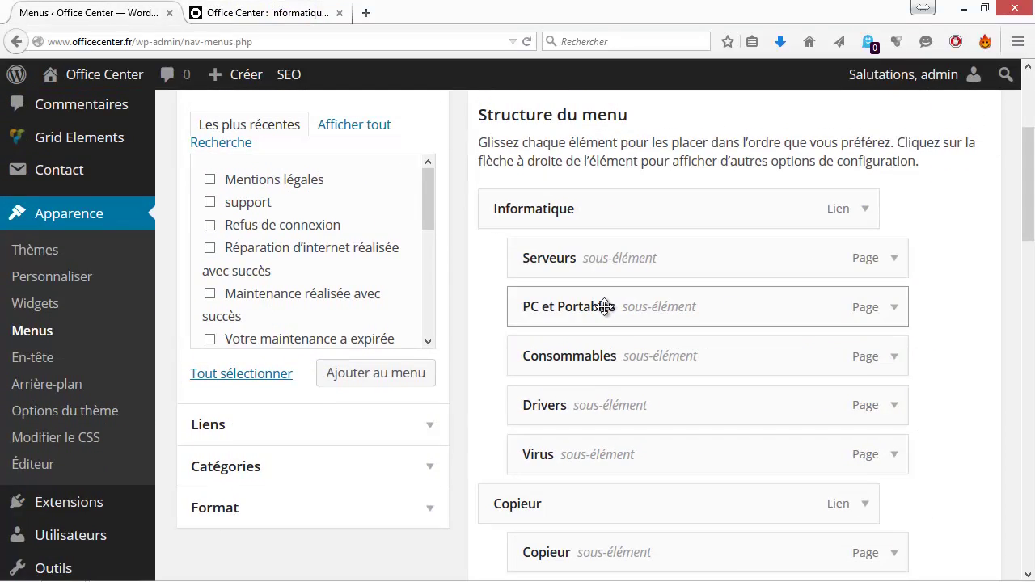
- Switch to the public site and check the Copieur and Informatique submenus in the navigation bar
click(271, 12)
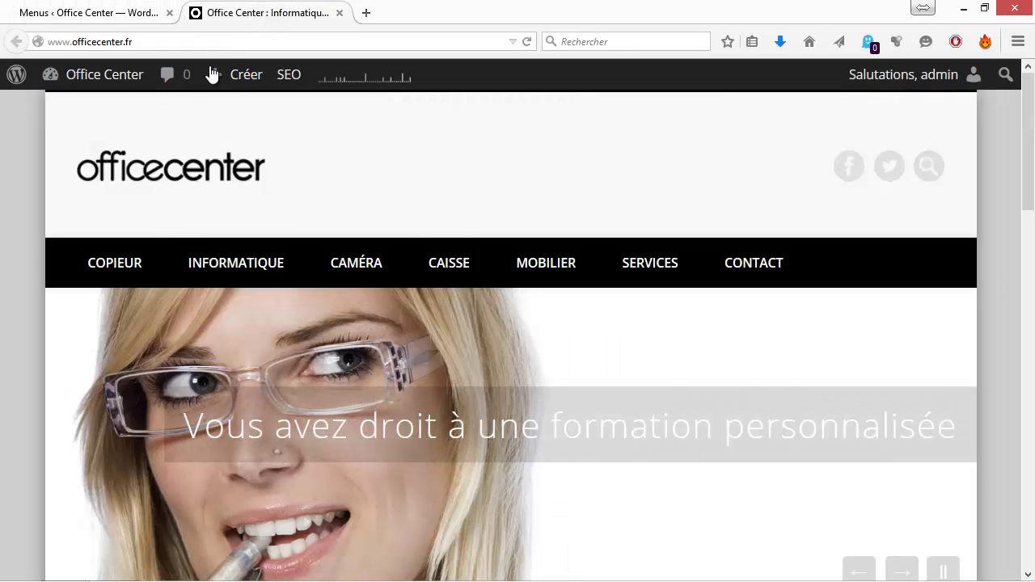
mouse_move(95, 269)
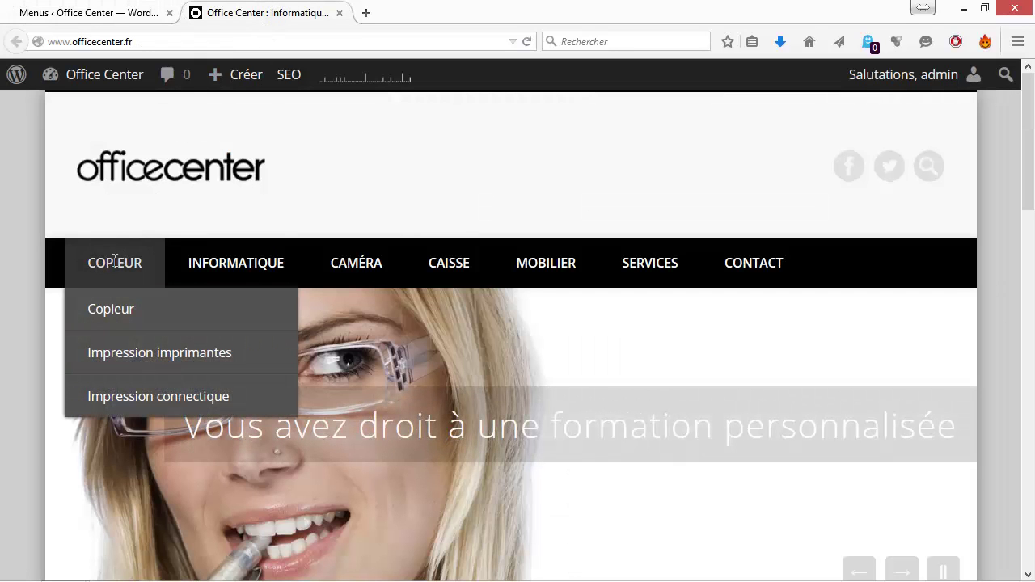
double_click(111, 260)
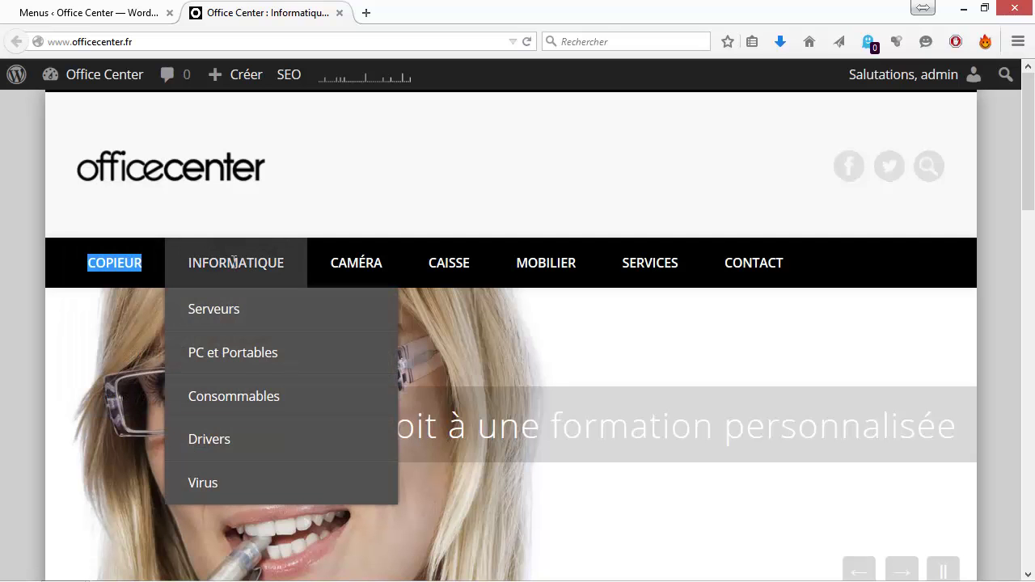
click(243, 262)
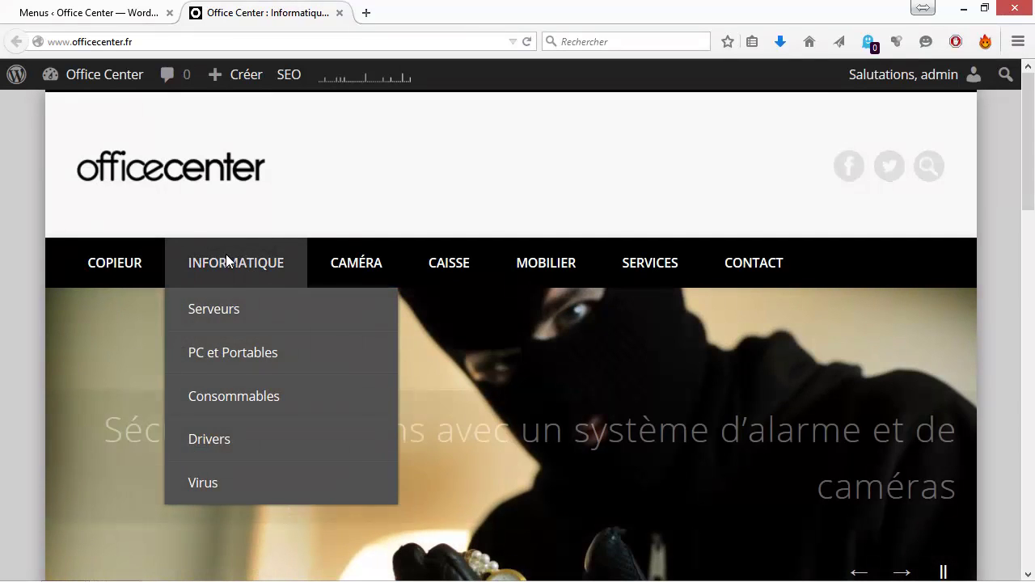
mouse_move(125, 257)
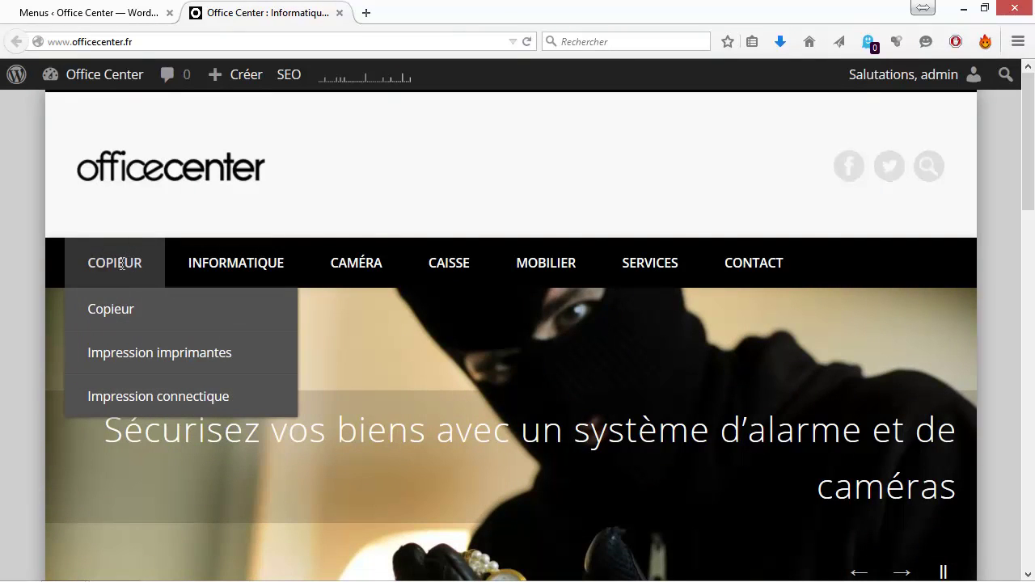
double_click(110, 261)
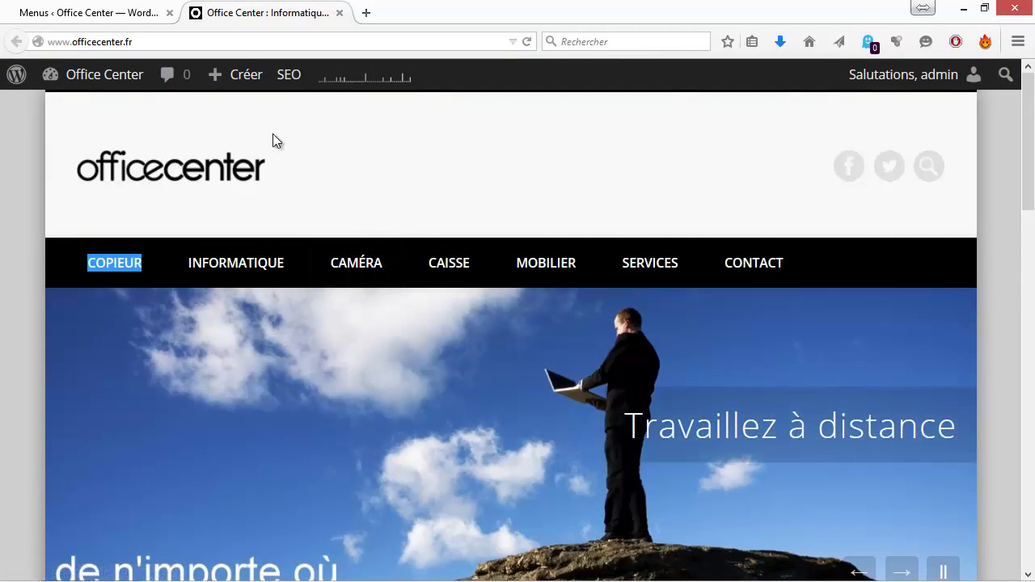
- In the menu editor, add a custom link titled "Plus d'infos" with the placeholder web address "asupprimer" to the menu
click(113, 12)
scroll(462, 288, down, 3)
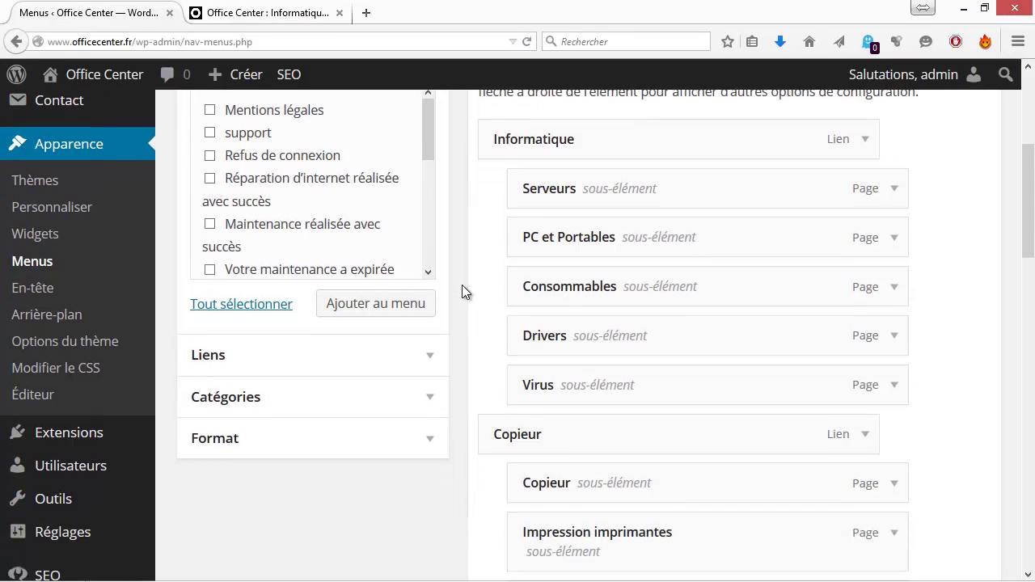
click(212, 315)
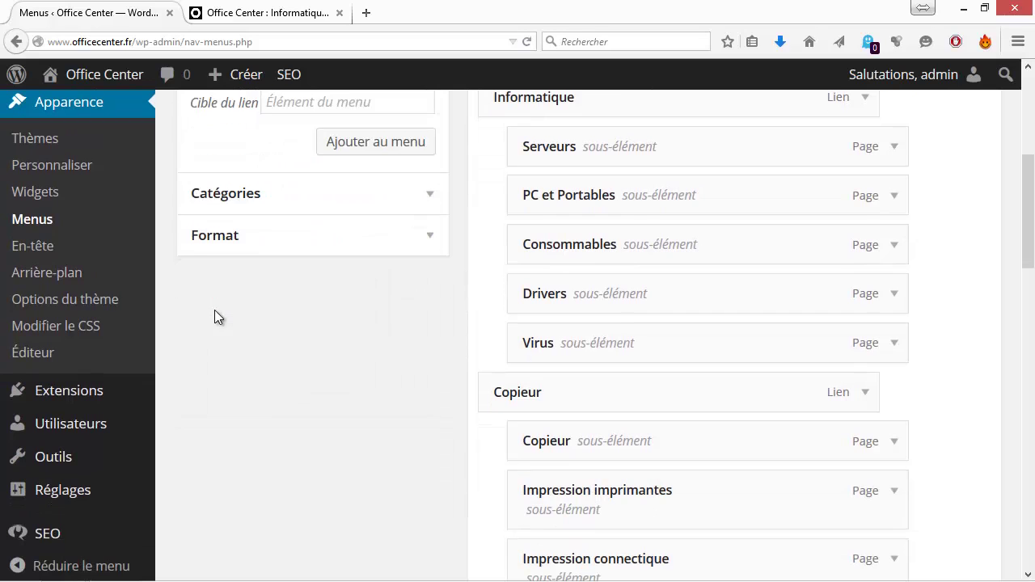
scroll(292, 280, up, 5)
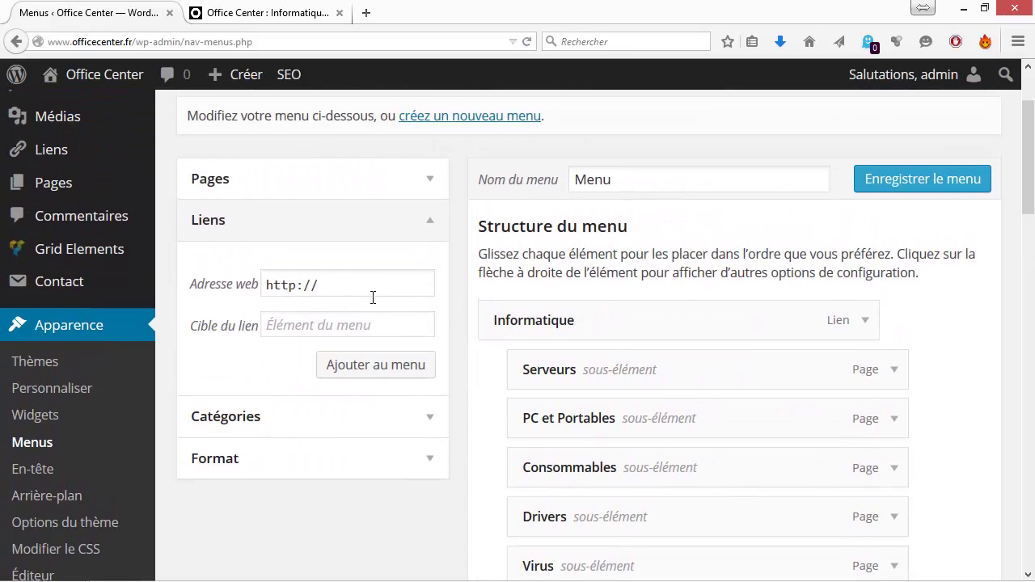
click(332, 326)
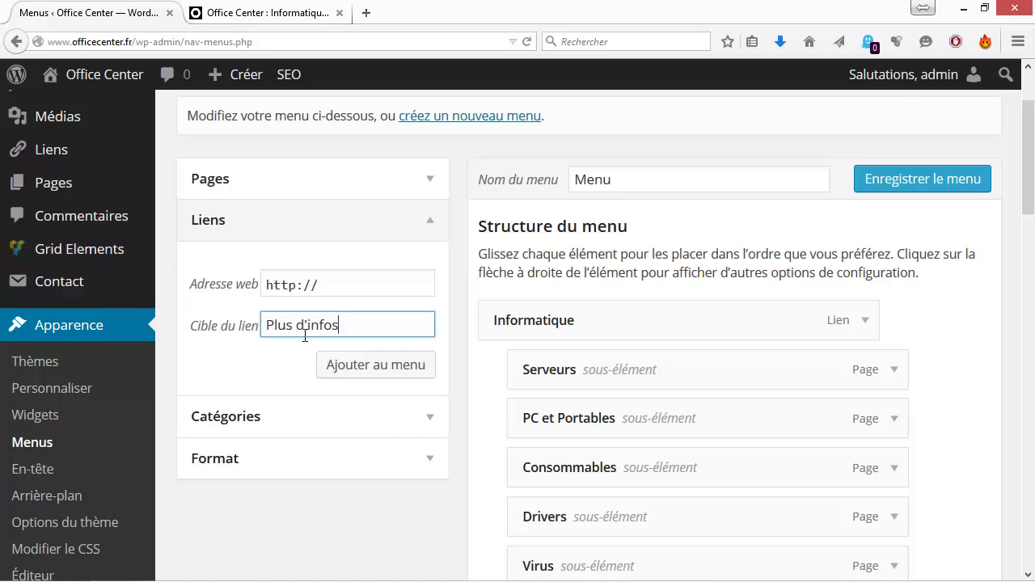
scroll(259, 364, up, 3)
click(224, 395)
text(asupprimer)
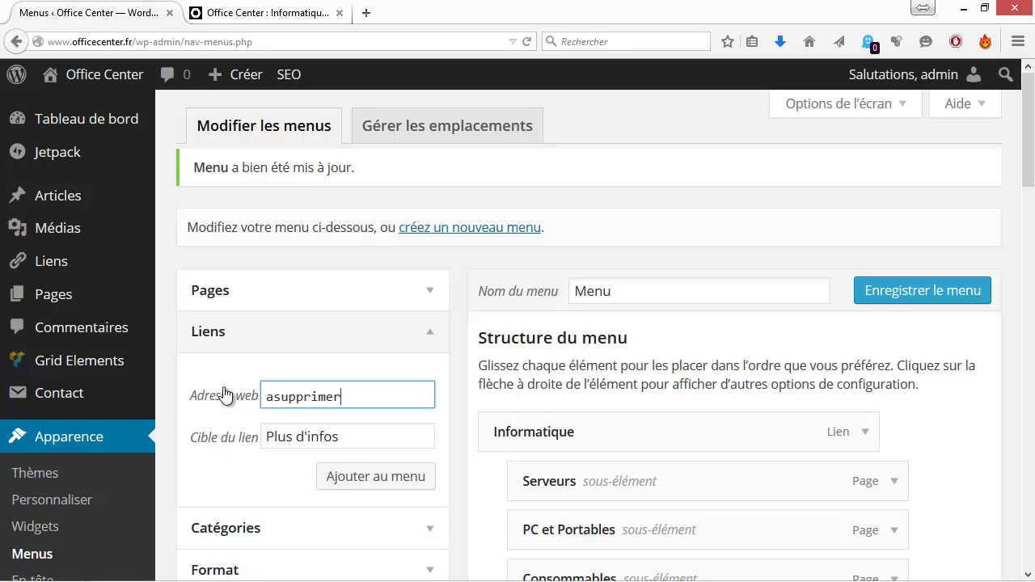
click(355, 478)
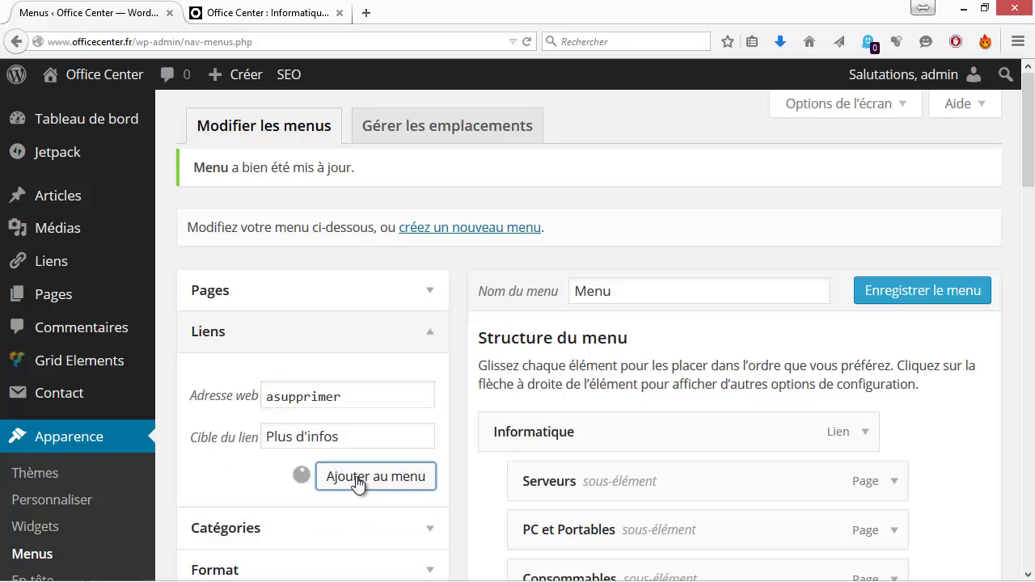
- Clear the web address of the Plus d'infos item and move it between Informatique's sub-items and Copieur
scroll(677, 427, down, 15)
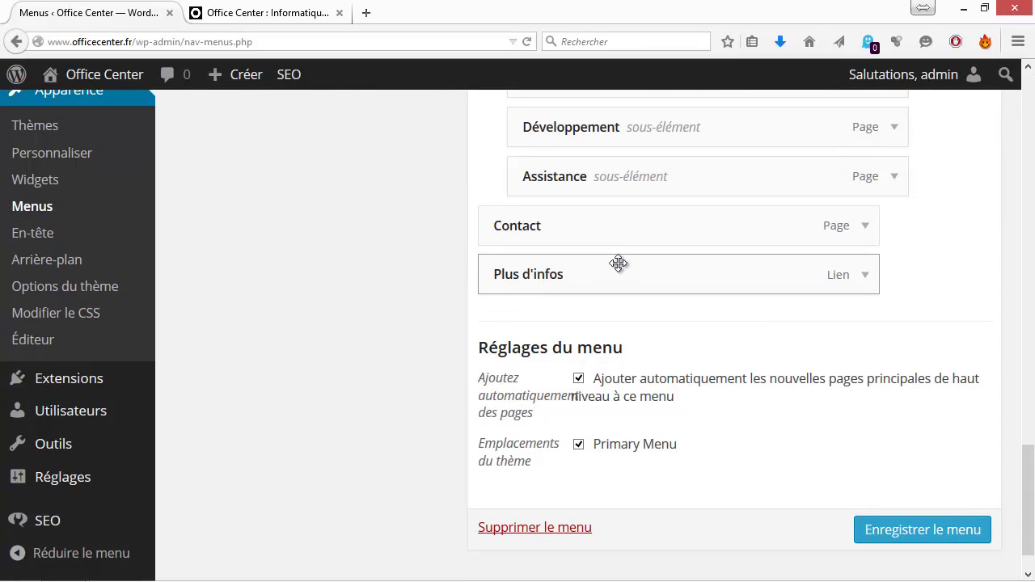
click(859, 276)
drag(625, 349, 458, 356)
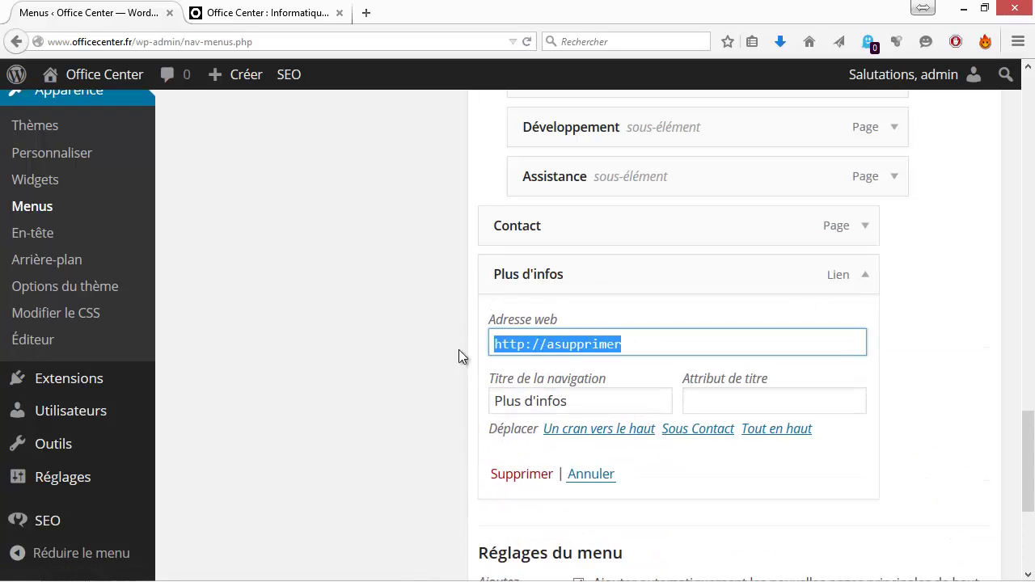
key(BackSpace)
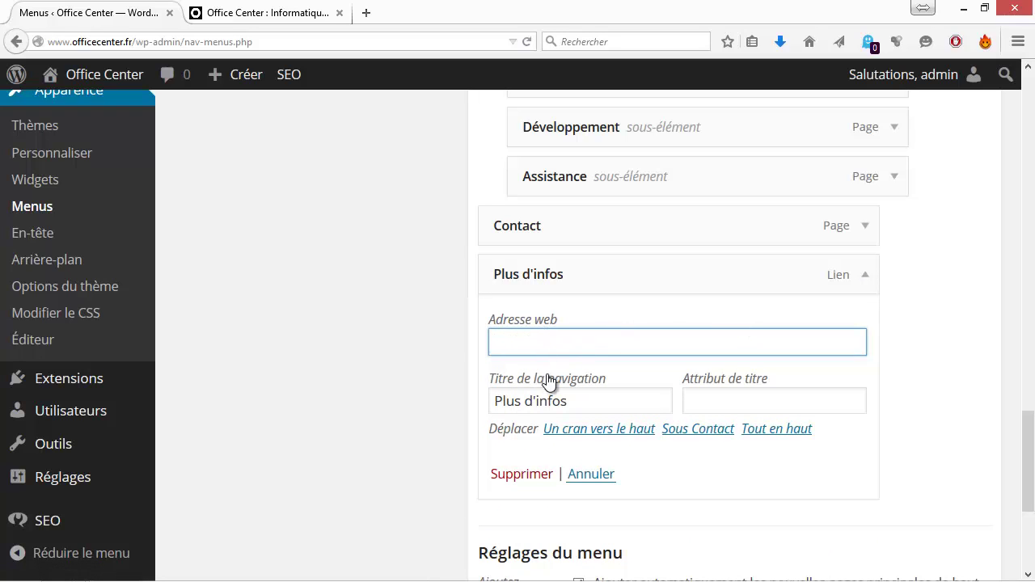
click(866, 275)
scroll(820, 286, up, 3)
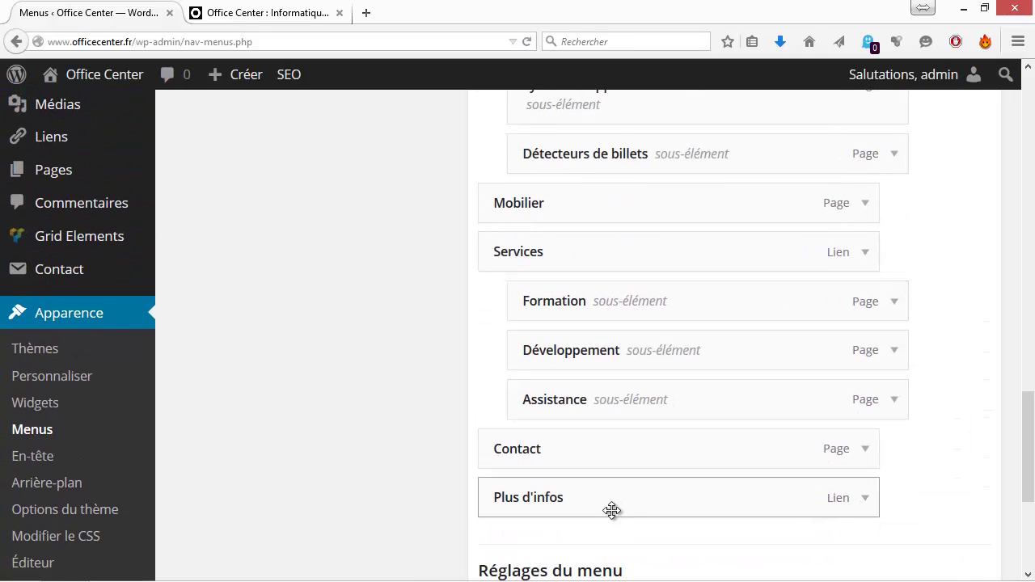
drag(611, 495, 491, 427)
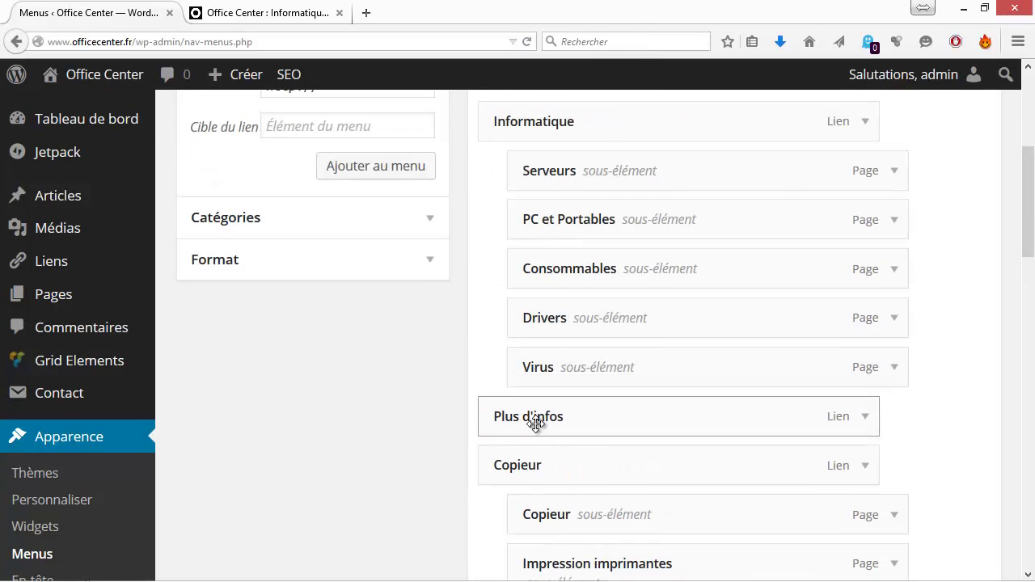
- Move Drivers and Virus under Plus d'infos as its sub-items and save the menu
scroll(538, 434, down, 3)
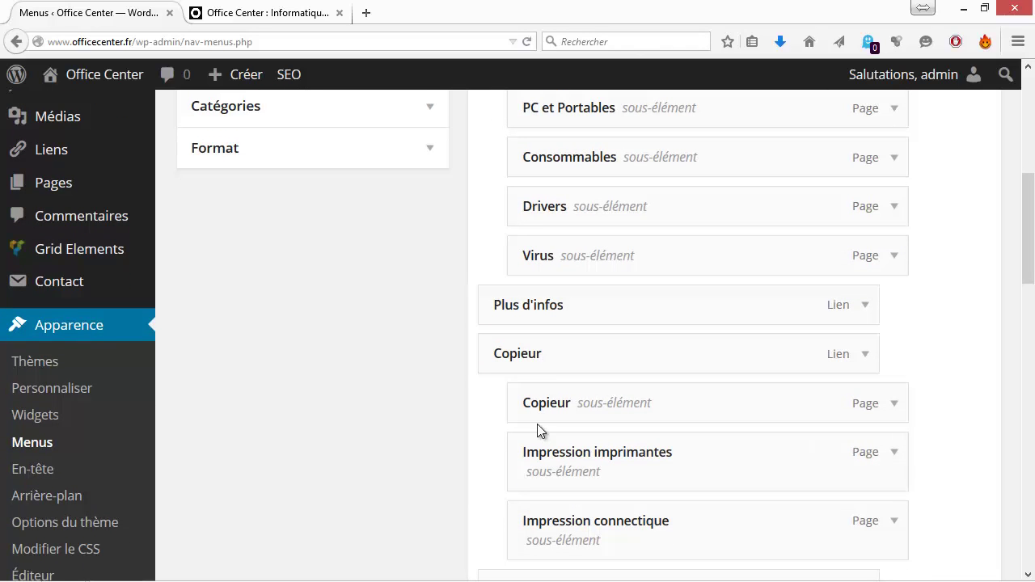
drag(564, 208, 575, 273)
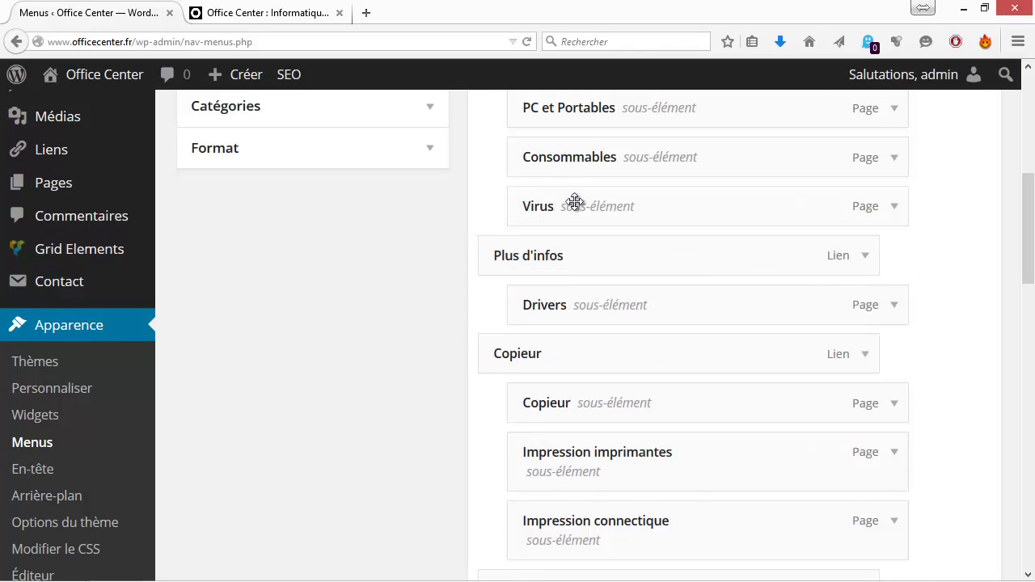
drag(575, 201, 584, 317)
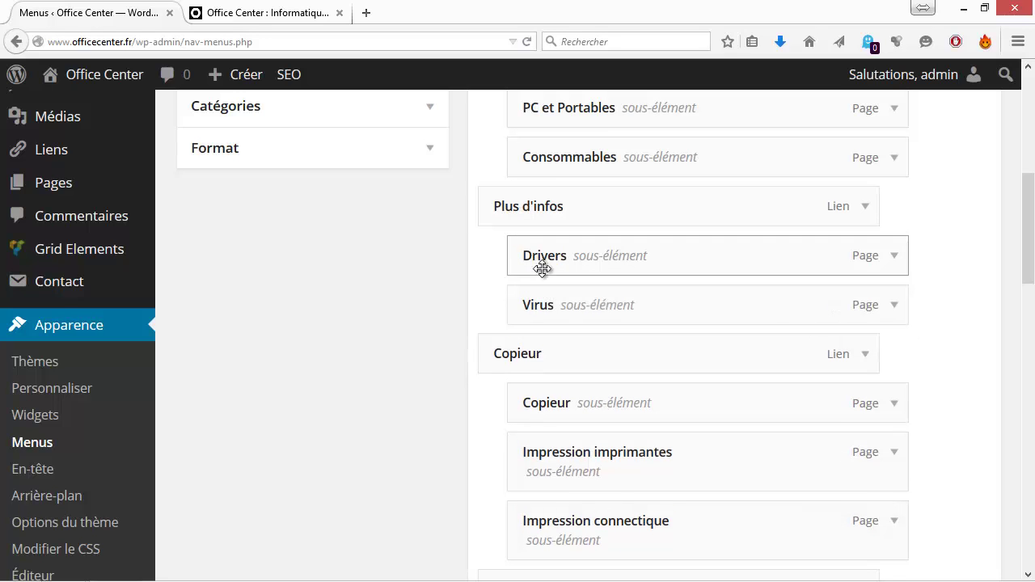
scroll(942, 237, up, 5)
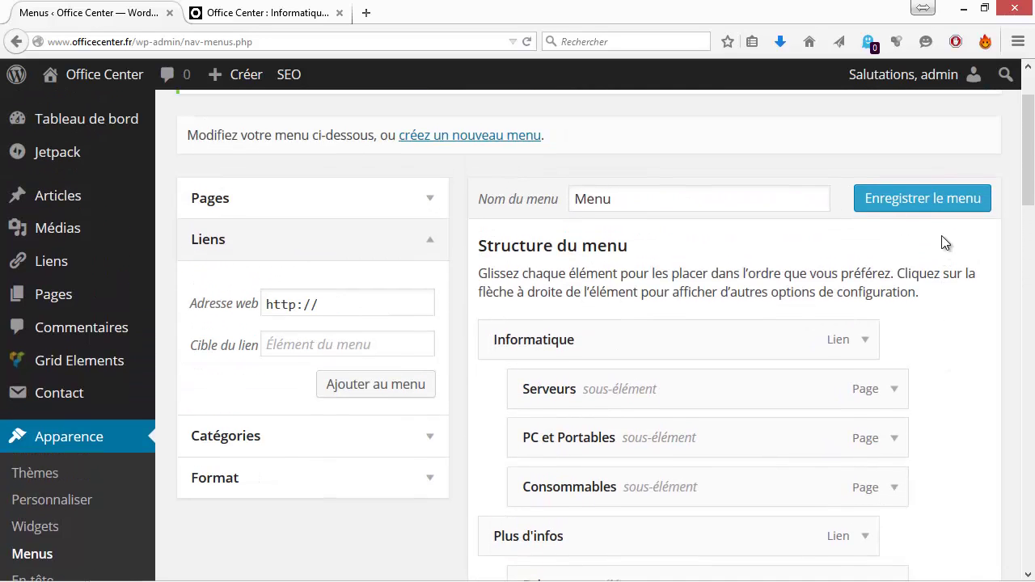
click(927, 211)
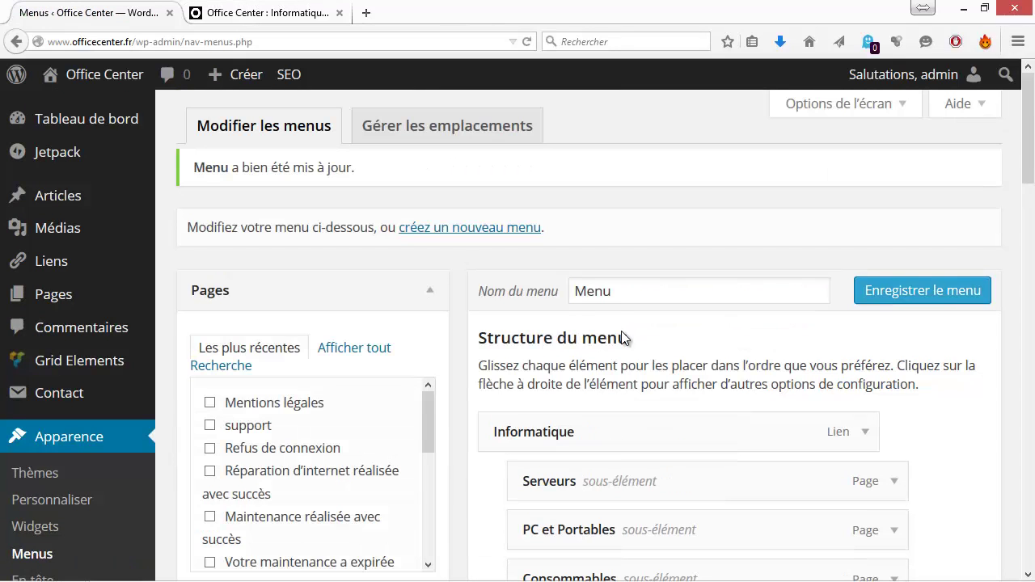
- Check the web address field of the Plus d'infos item and save the menu again
scroll(619, 404, down, 4)
click(864, 296)
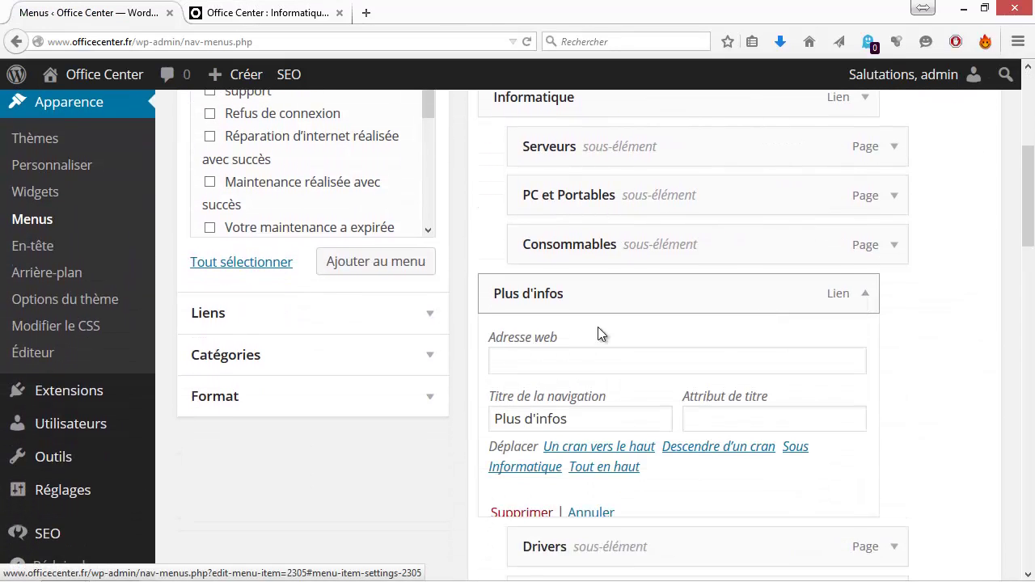
click(509, 358)
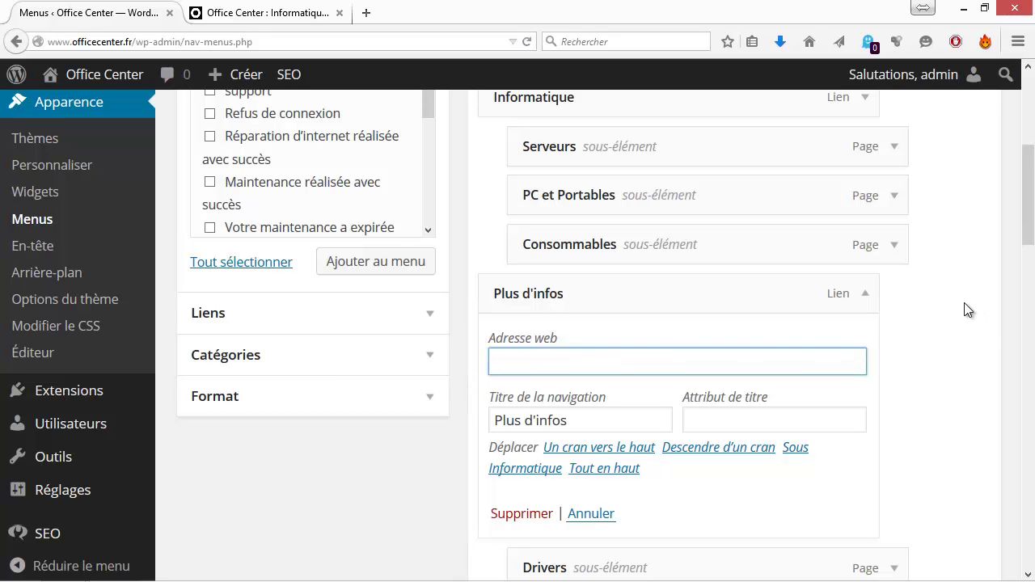
scroll(964, 310, up, 5)
click(924, 178)
- Reload the public site, check the Plus d'infos submenu and view the Drivers page from it
click(259, 8)
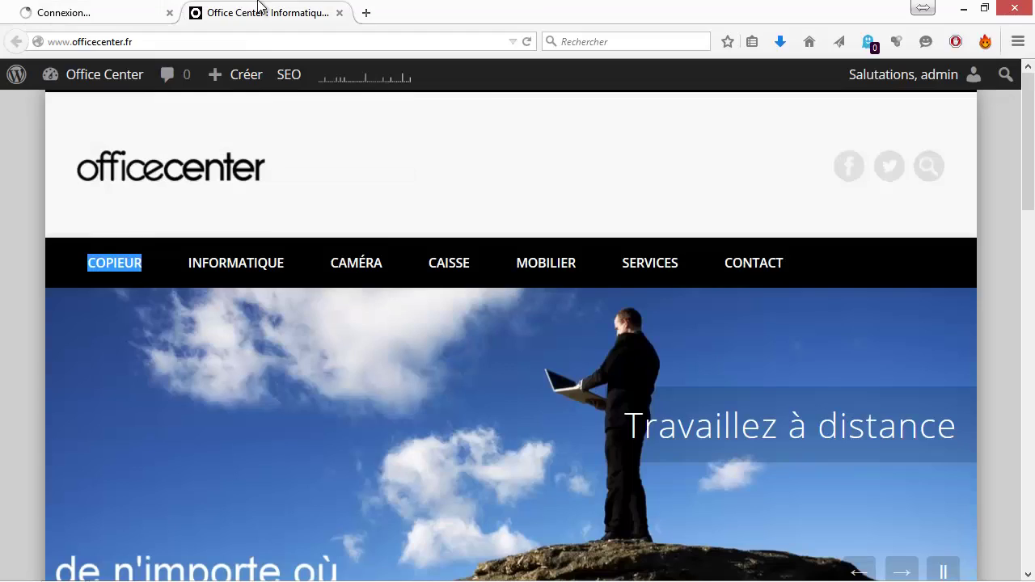
click(526, 42)
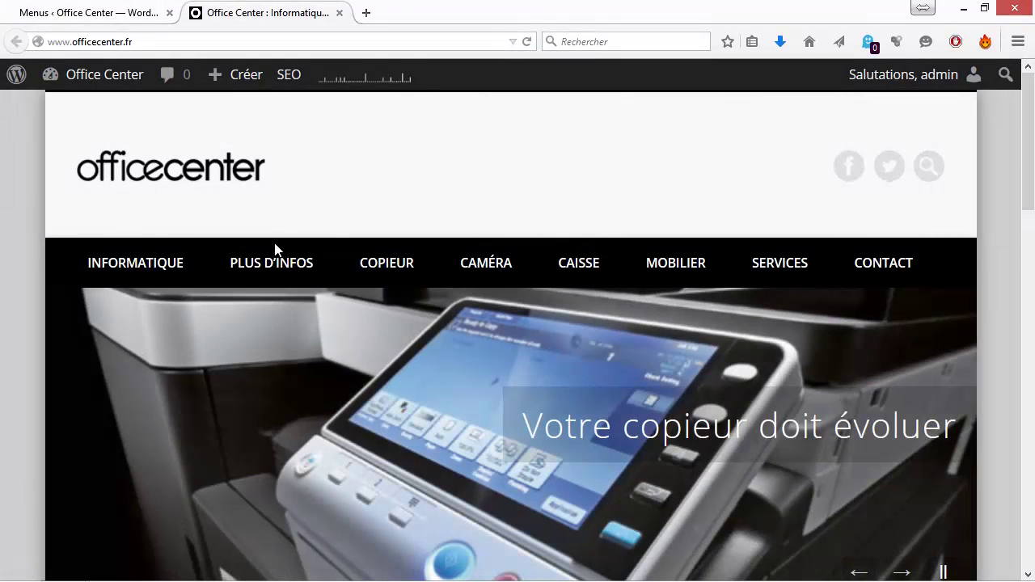
mouse_move(267, 265)
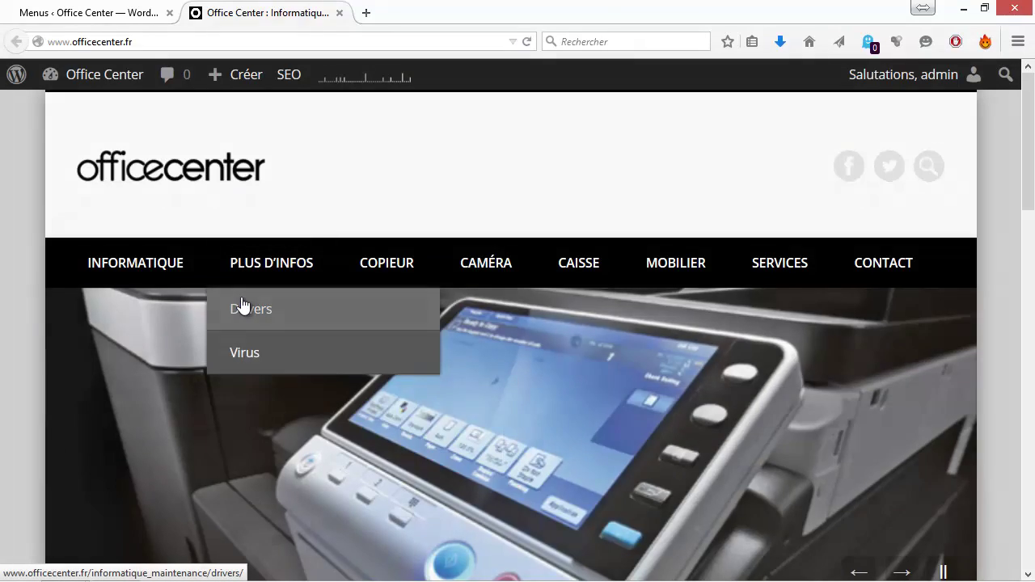
click(247, 311)
scroll(253, 303, down, 4)
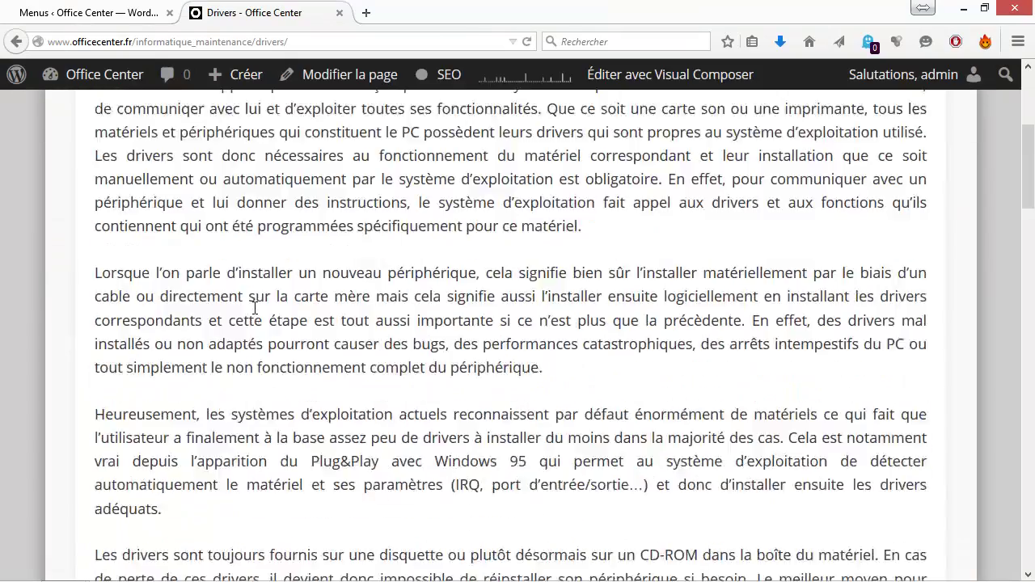
scroll(253, 303, up, 4)
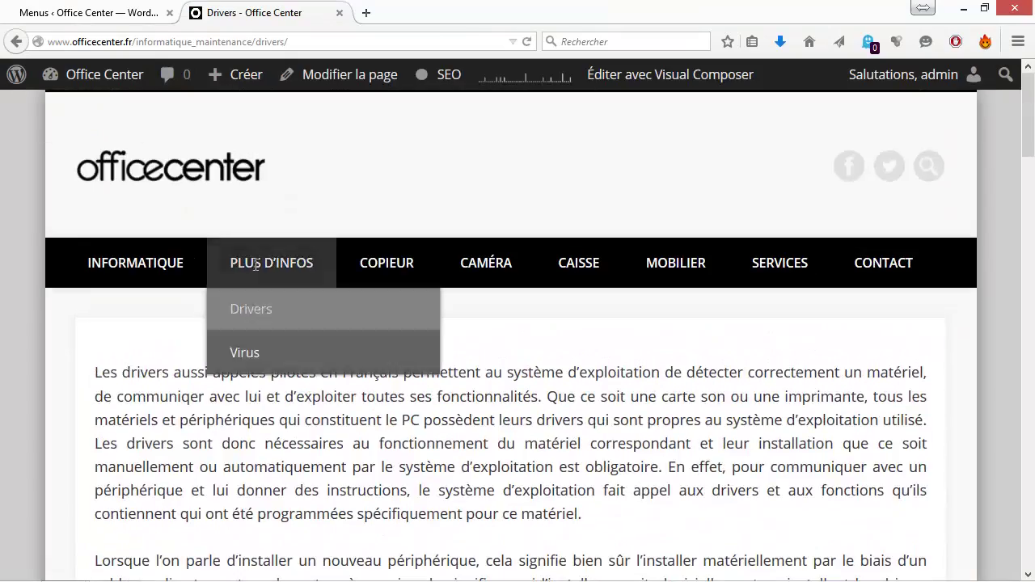
- In the menu editor, move Drivers and Virus back under Informatique as sub-items, above Plus d'infos
click(89, 12)
scroll(578, 451, down, 5)
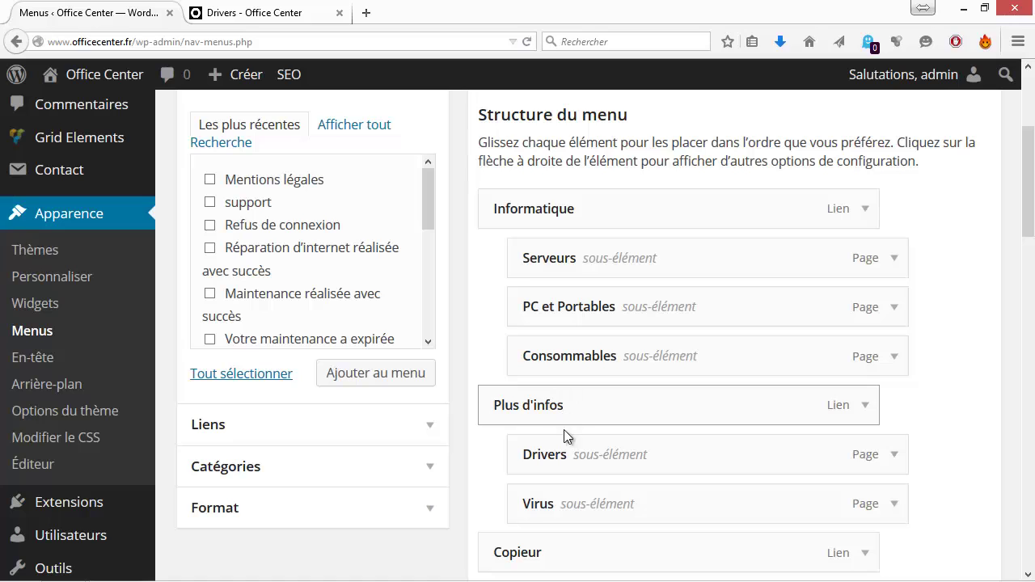
drag(566, 453, 567, 418)
drag(562, 506, 583, 457)
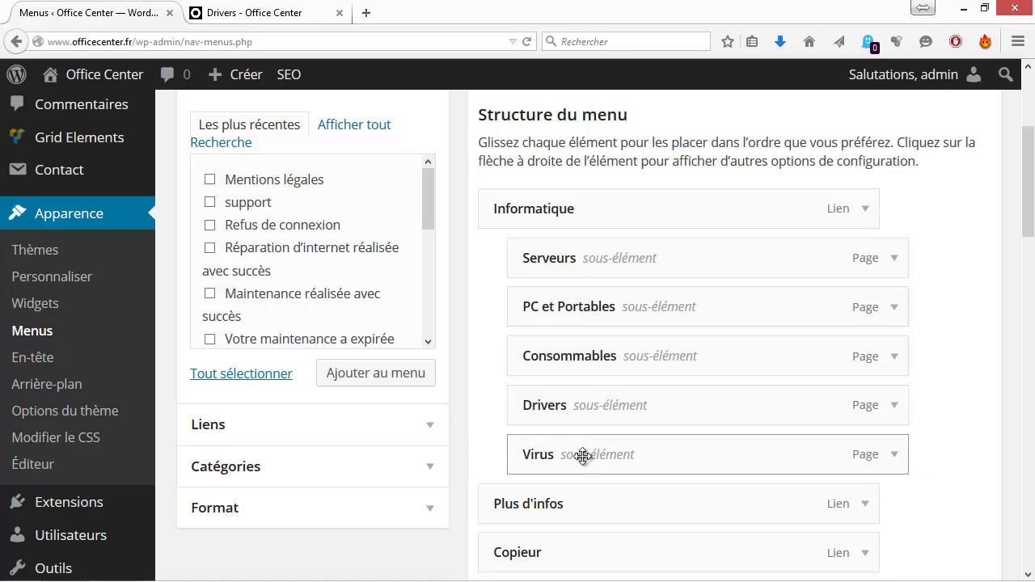
scroll(601, 489, down, 5)
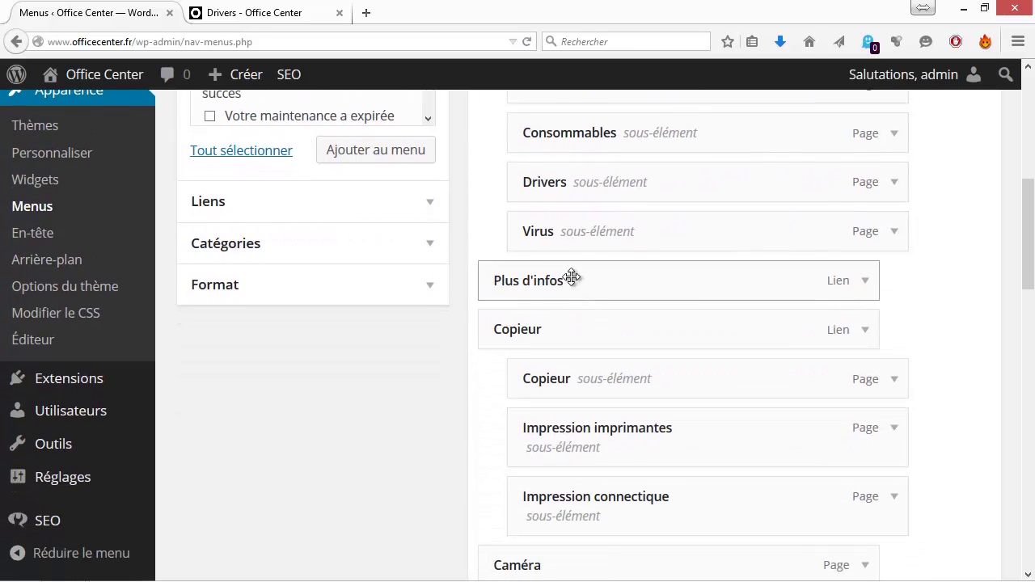
- Delete the Plus d'infos item from the menu structure
click(867, 285)
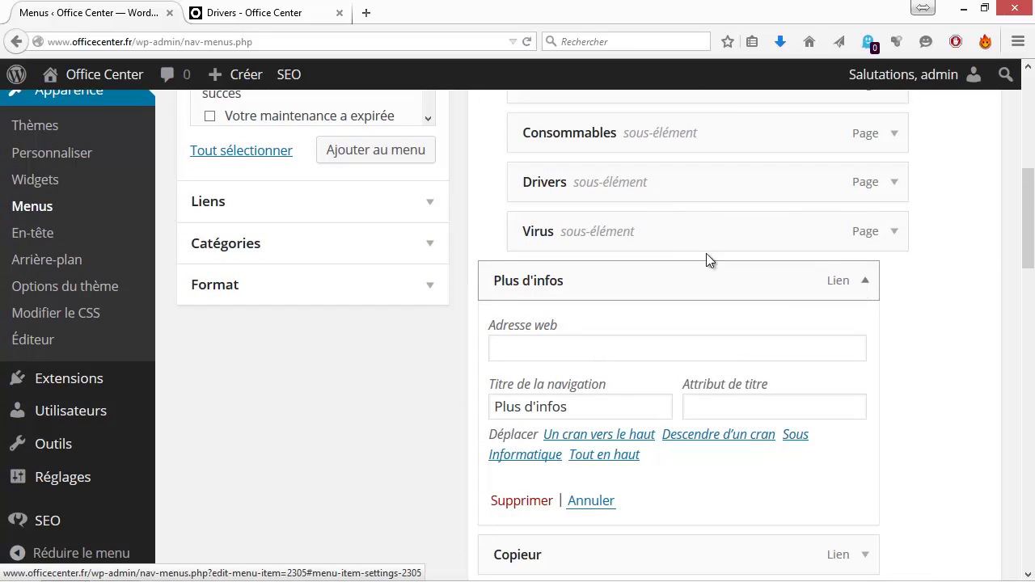
click(515, 503)
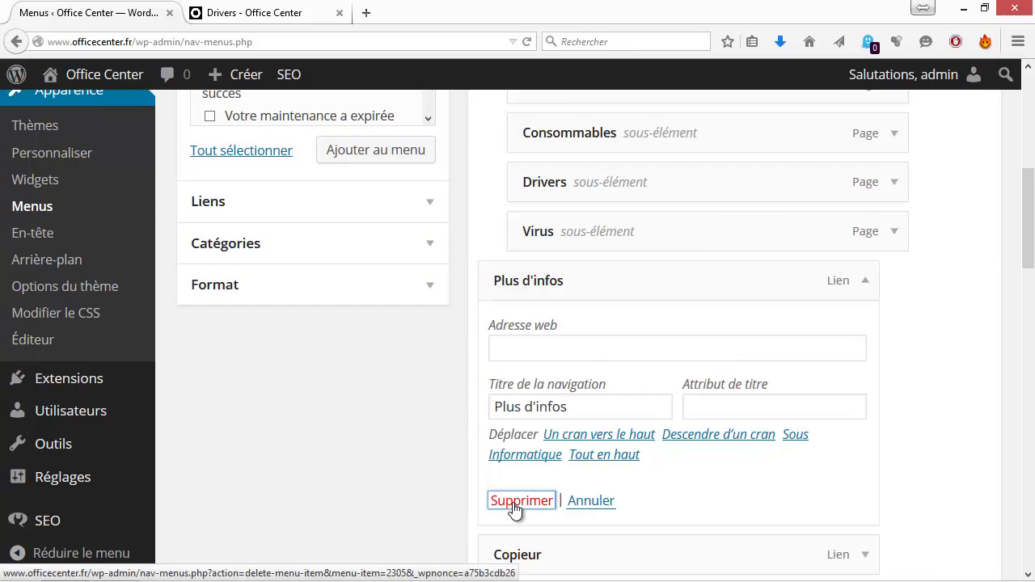
- Shorten the navigation title of the Système POS Fiction 15 item under Enregistreuses to Système POS and collapse its settings
scroll(513, 503, down, 3)
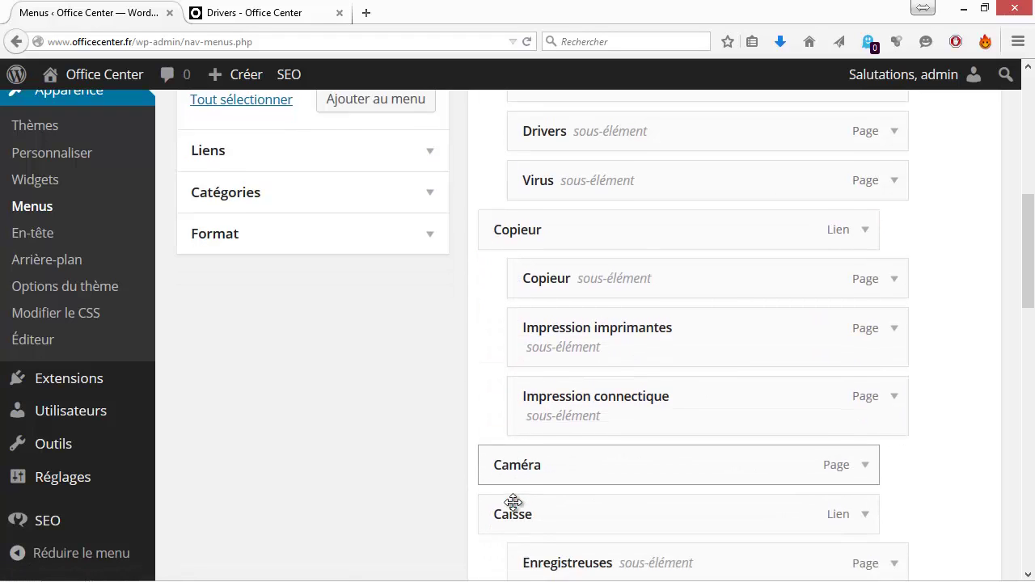
scroll(513, 503, down, 12)
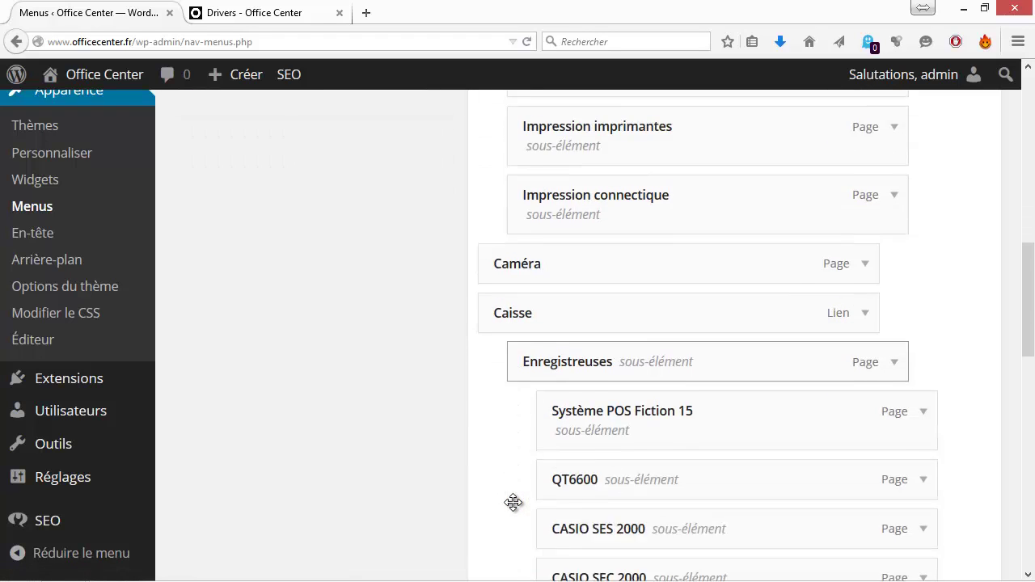
scroll(554, 431, up, 3)
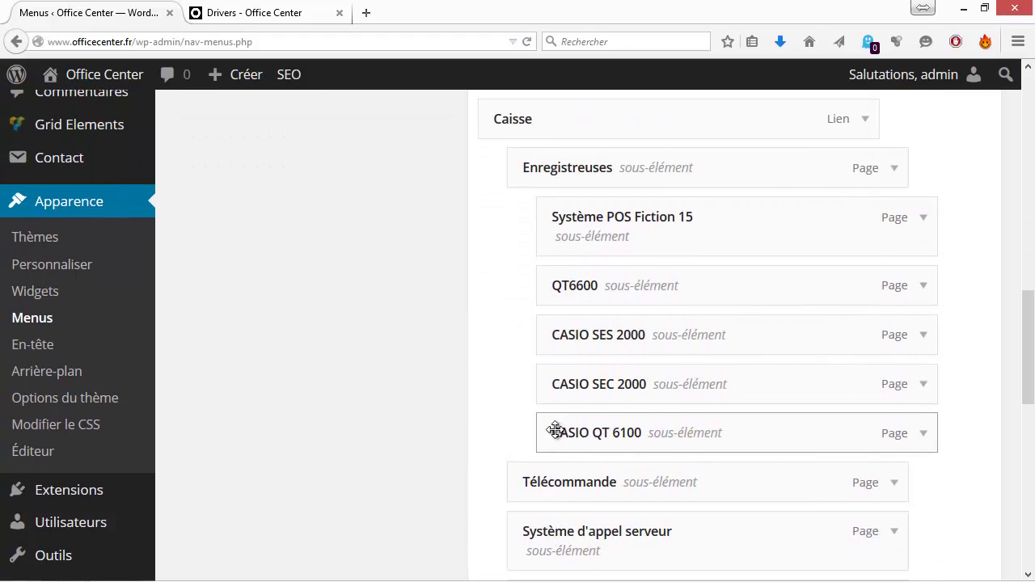
click(924, 219)
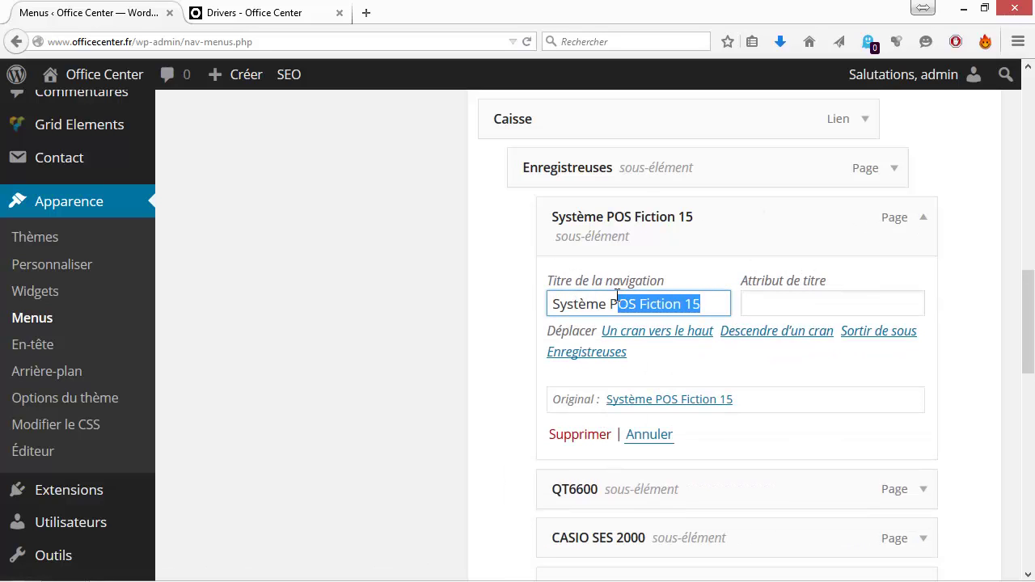
key(BackSpace)
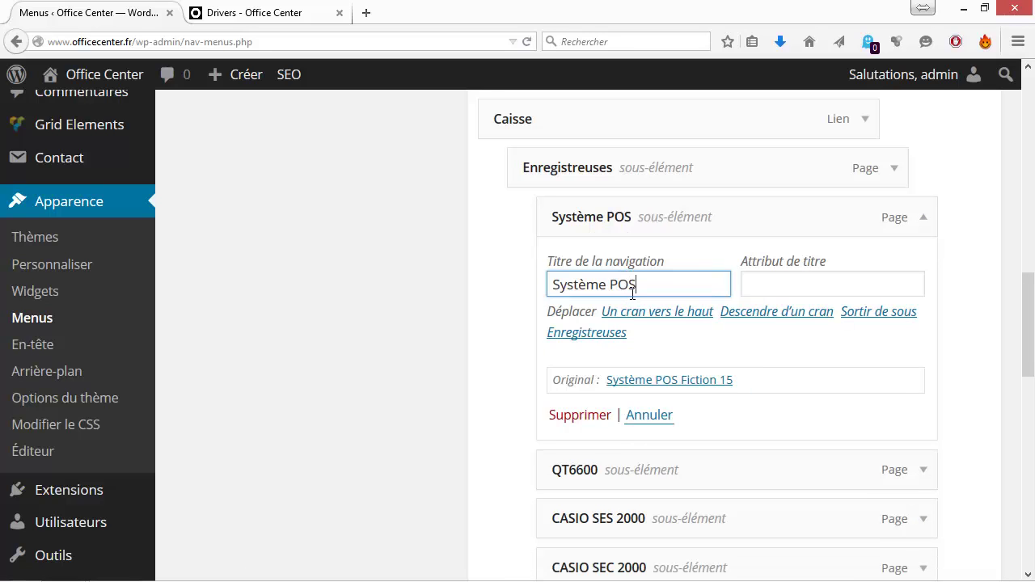
click(921, 226)
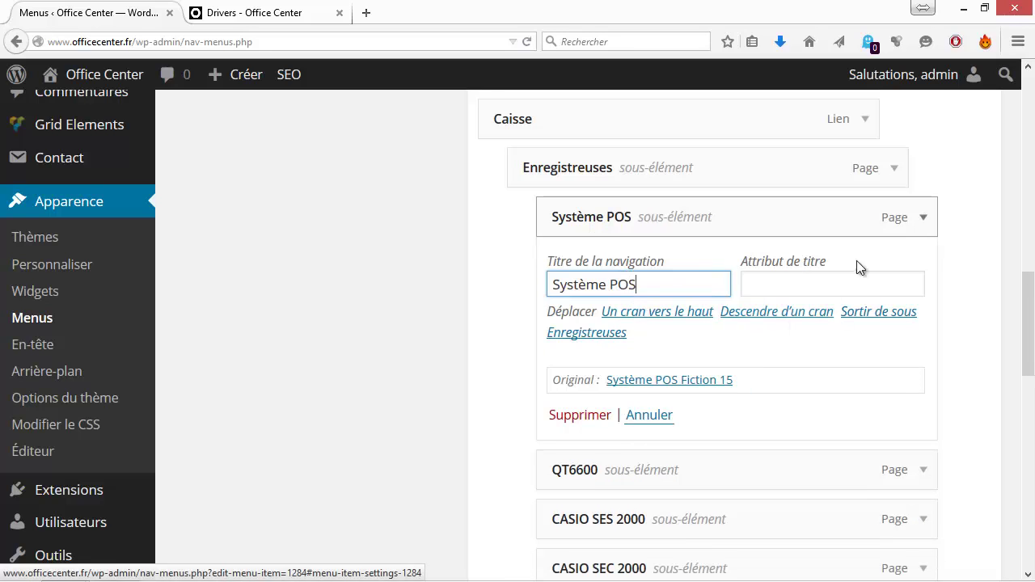
- Save the menu with its updated structure and item title
scroll(785, 299, down, 3)
scroll(782, 302, up, 3)
scroll(782, 301, up, 10)
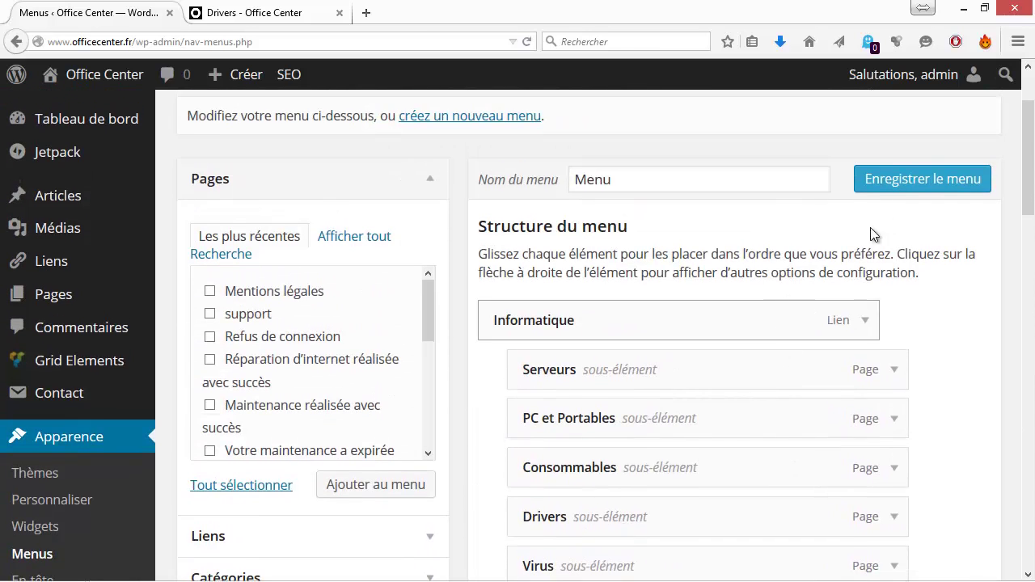
click(886, 191)
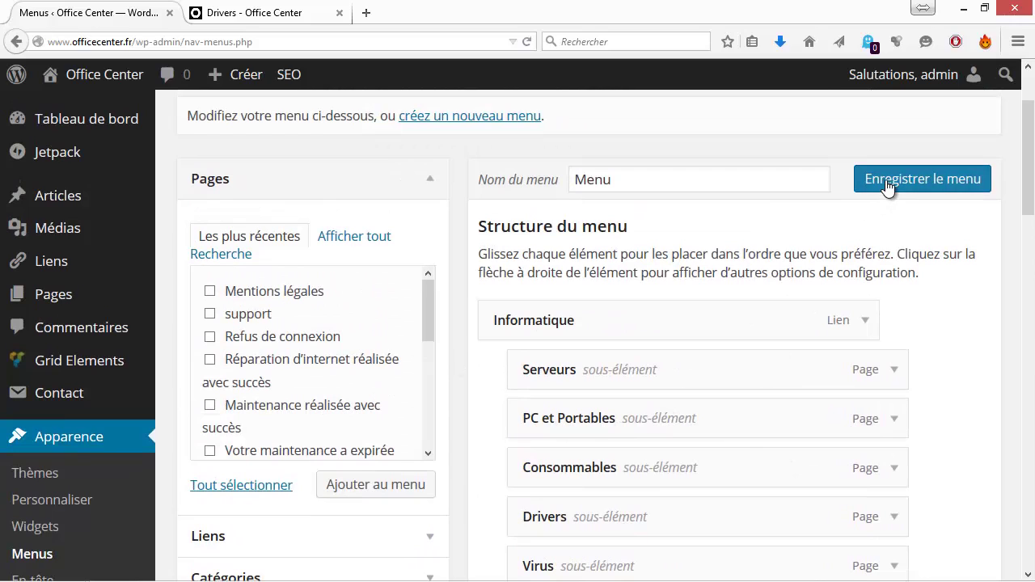